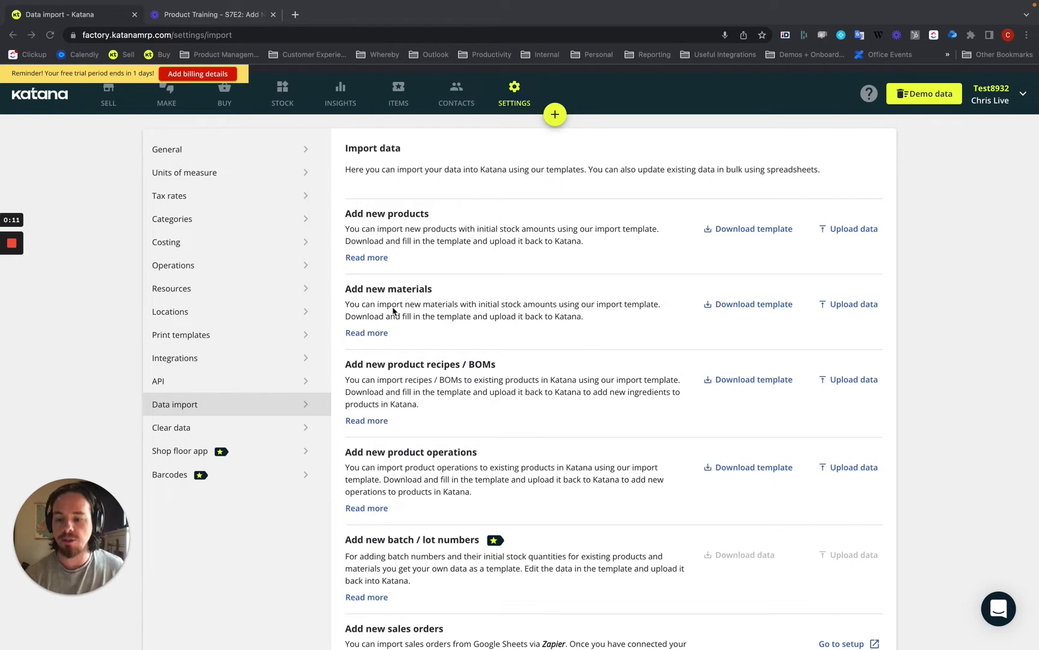
- Download the import template for adding new products and close the Add-new-materials-reorder (7) workbook
{"action": "left_click", "coordinate": [734, 232]}
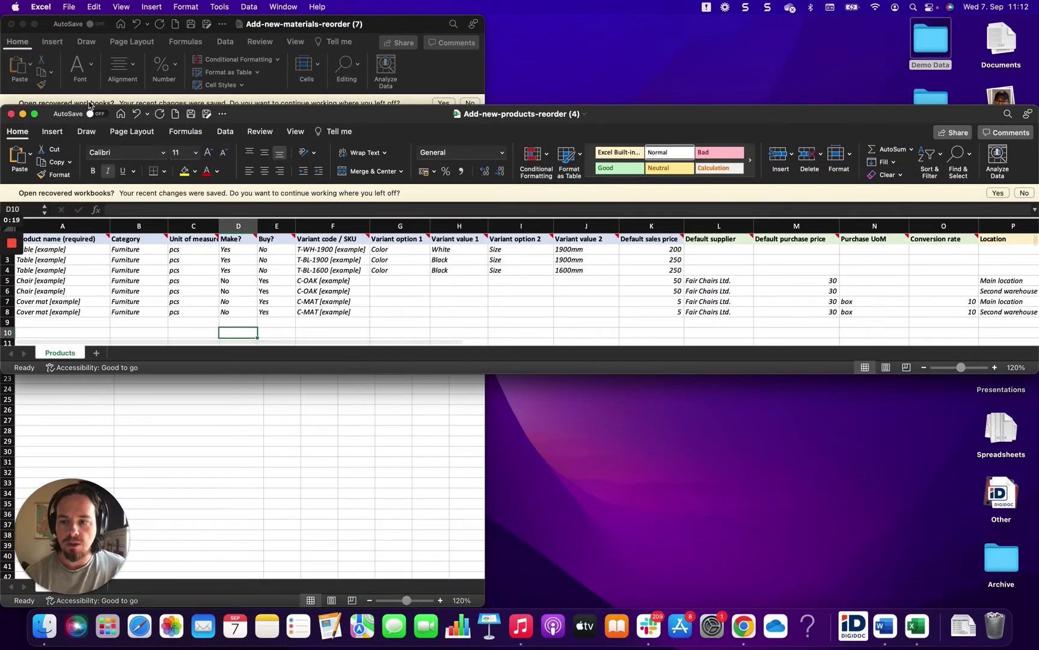
{"action": "left_click", "coordinate": [9, 25]}
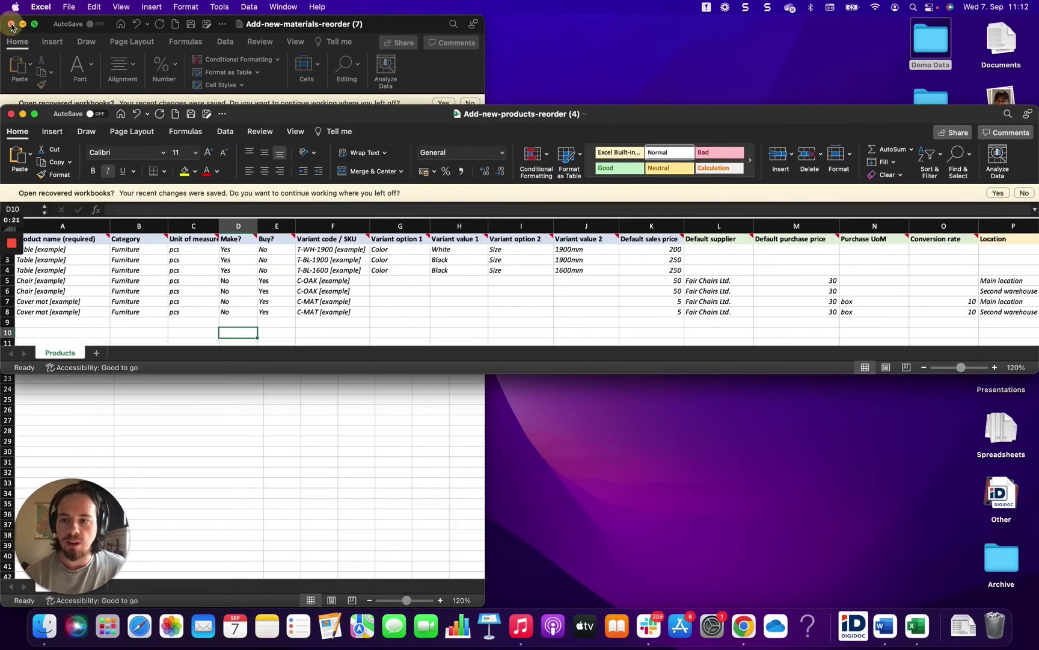
{"action": "left_click", "coordinate": [245, 364]}
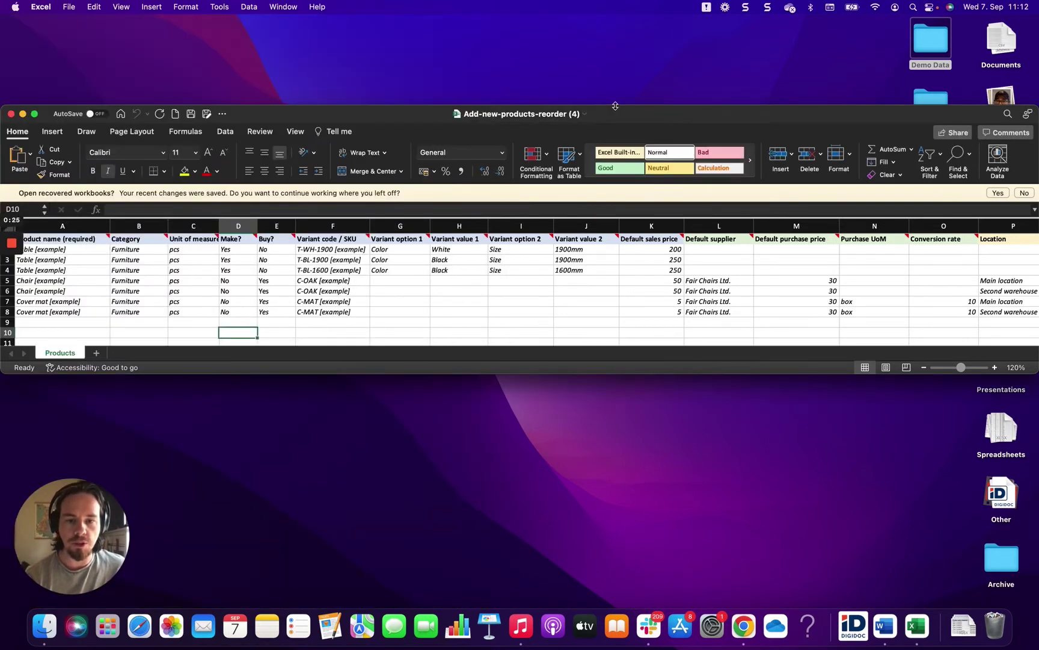
- Resize the Add-new-products-reorder (4) workbook window to fill roughly one half of the screen at nearly full height
{"action": "left_click_drag", "start_coordinate": [614, 106], "coordinate": [625, 11]}
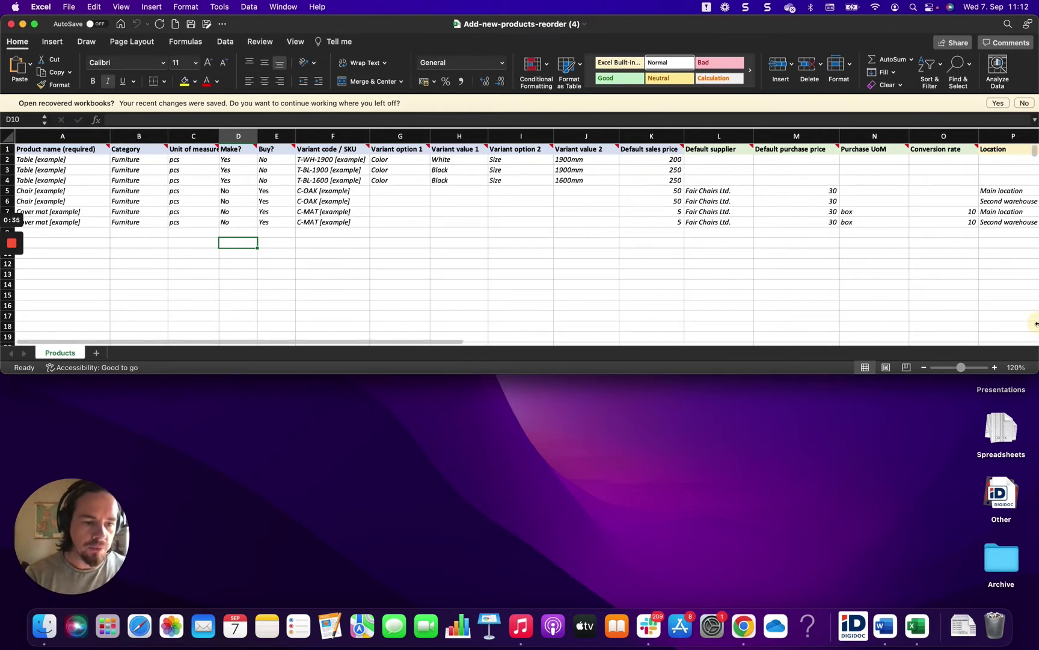
{"action": "left_click_drag", "start_coordinate": [1036, 324], "coordinate": [537, 275]}
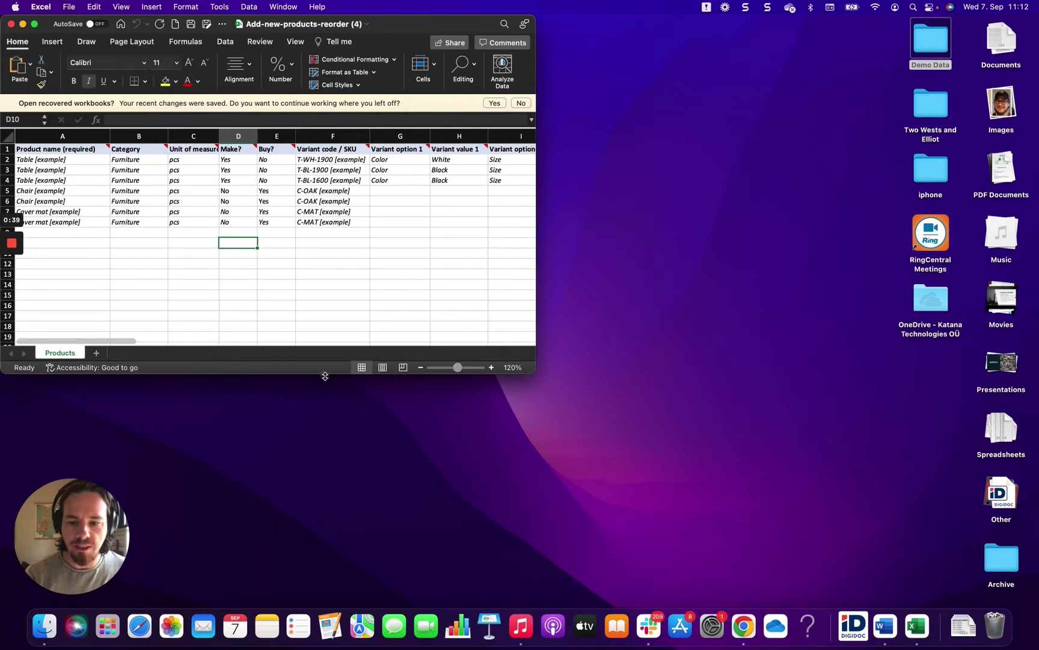
{"action": "left_click_drag", "start_coordinate": [325, 376], "coordinate": [322, 576]}
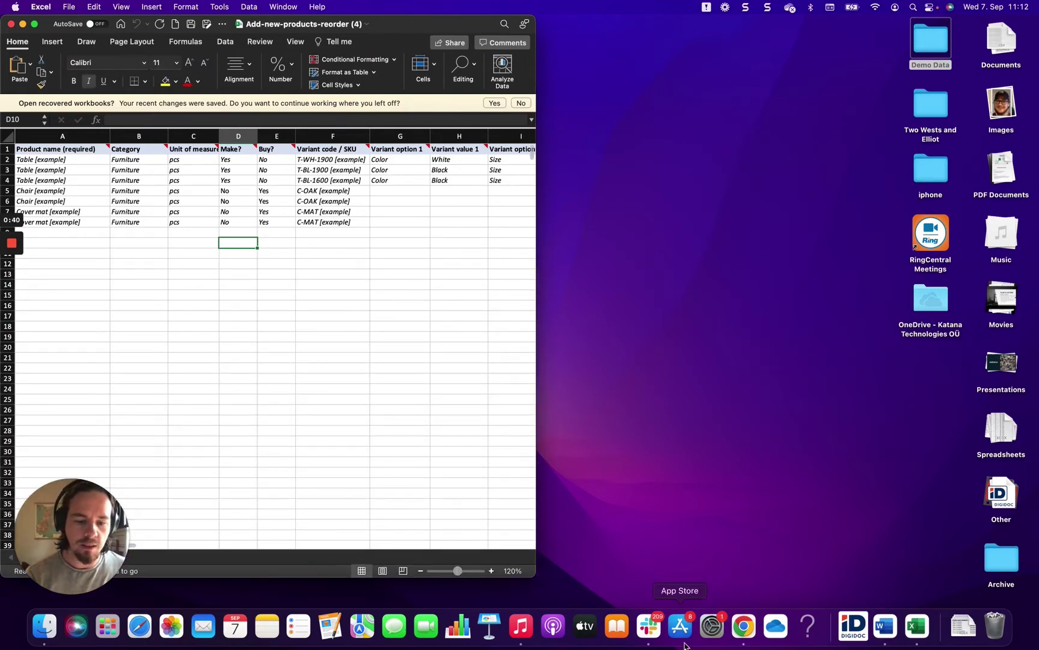
- Switch to Chrome, exit full screen, and resize the Katana and Excel windows so they sit side by side without overlapping
{"action": "left_click", "coordinate": [745, 627]}
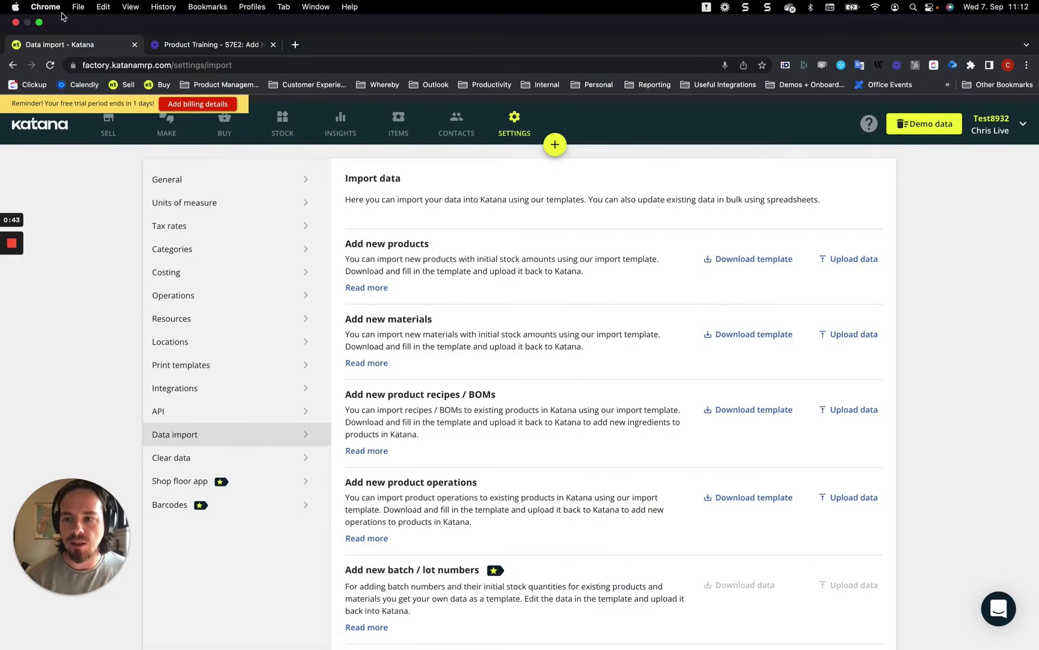
{"action": "left_click", "coordinate": [38, 22]}
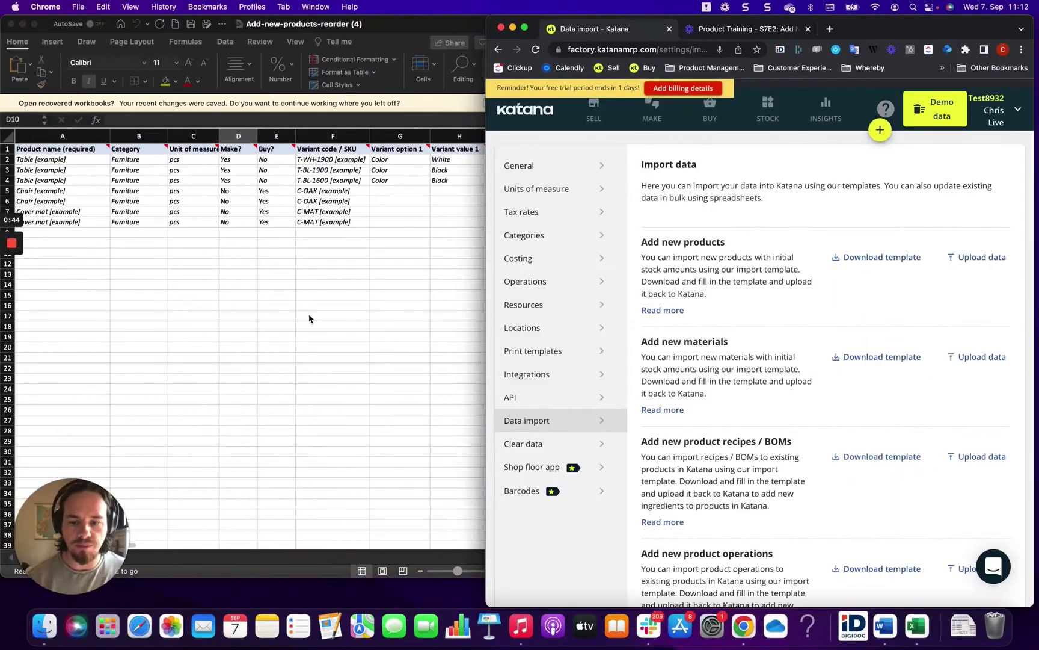
{"action": "left_click", "coordinate": [310, 318]}
{"action": "left_click_drag", "start_coordinate": [534, 576], "coordinate": [480, 601]}
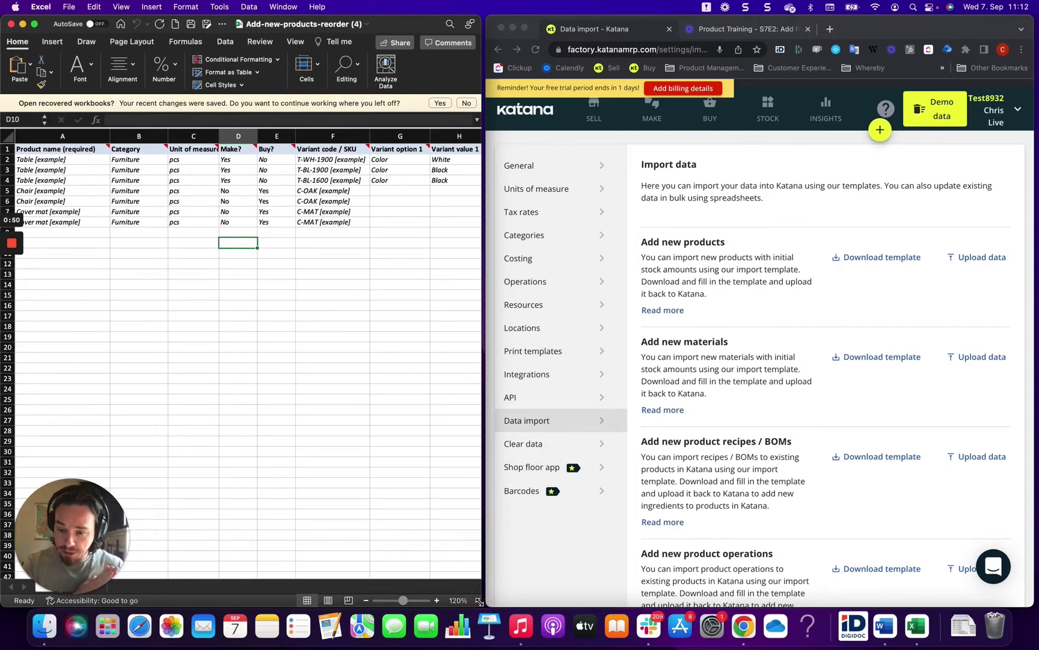
{"action": "left_click", "coordinate": [486, 602]}
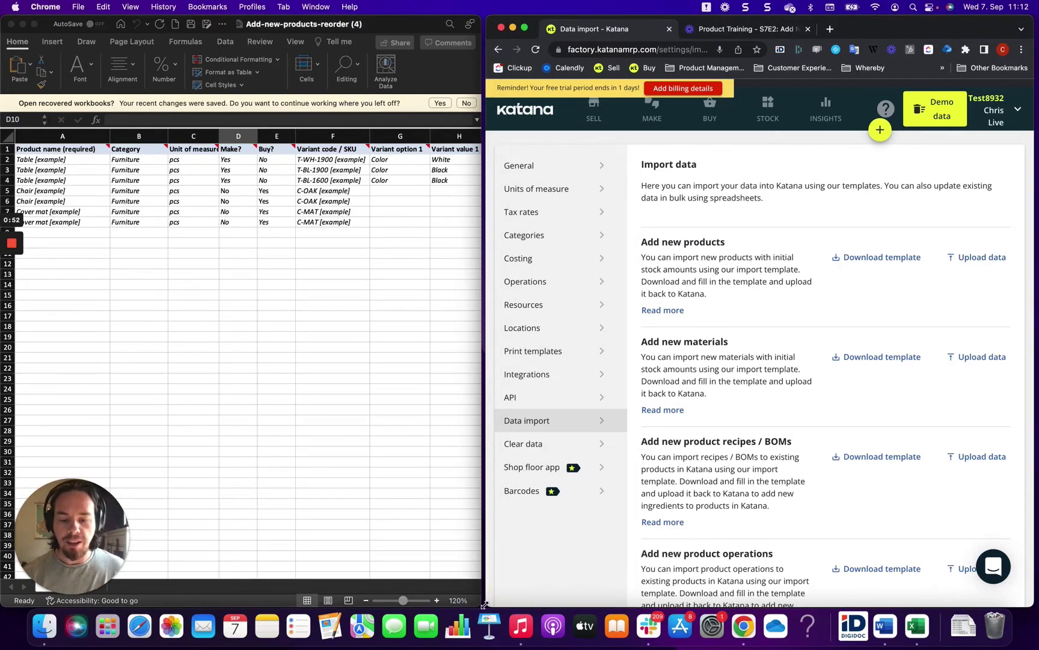
{"action": "mouse_move", "coordinate": [485, 602]}
{"action": "left_mouse_down"}
{"action": "mouse_move", "coordinate": [541, 598]}
{"action": "mouse_move", "coordinate": [497, 598]}
{"action": "left_mouse_up"}
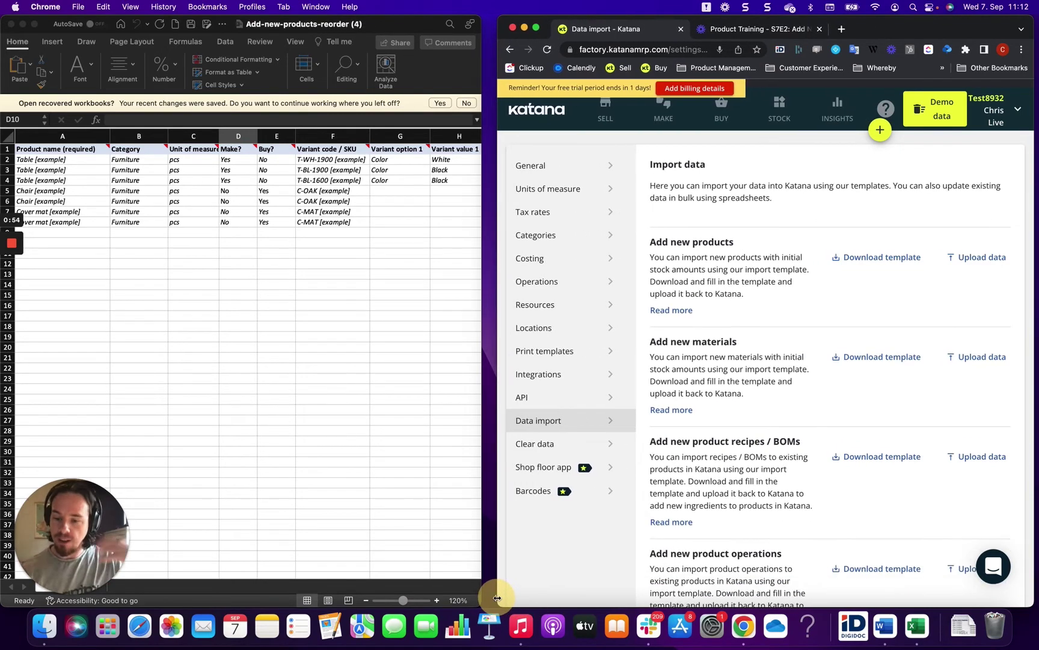
{"action": "left_click", "coordinate": [481, 594]}
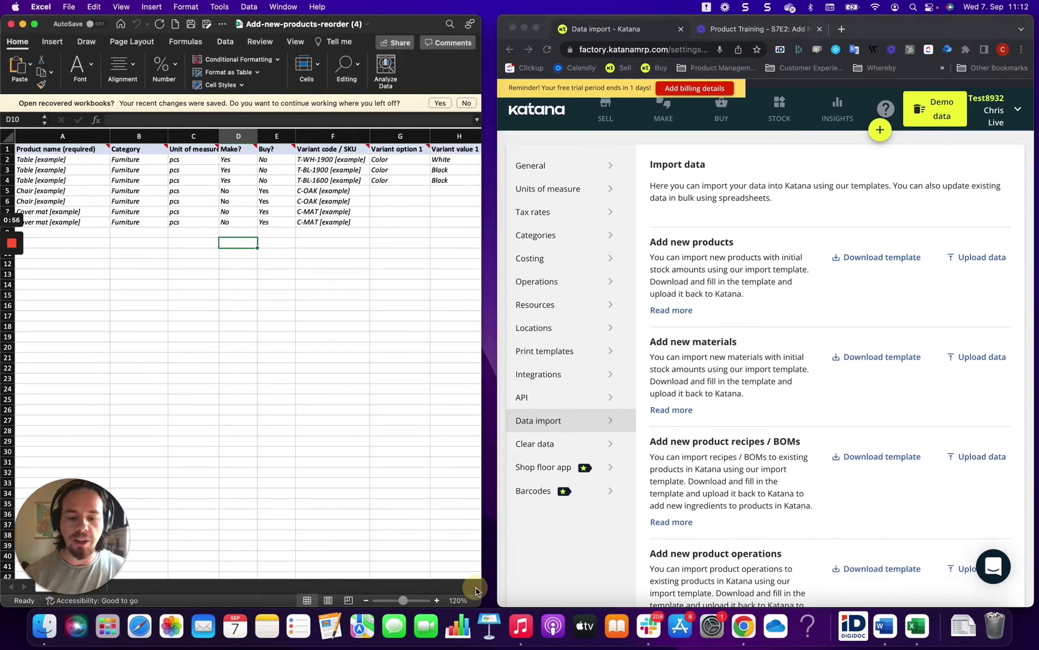
{"action": "left_click_drag", "start_coordinate": [480, 592], "coordinate": [499, 586]}
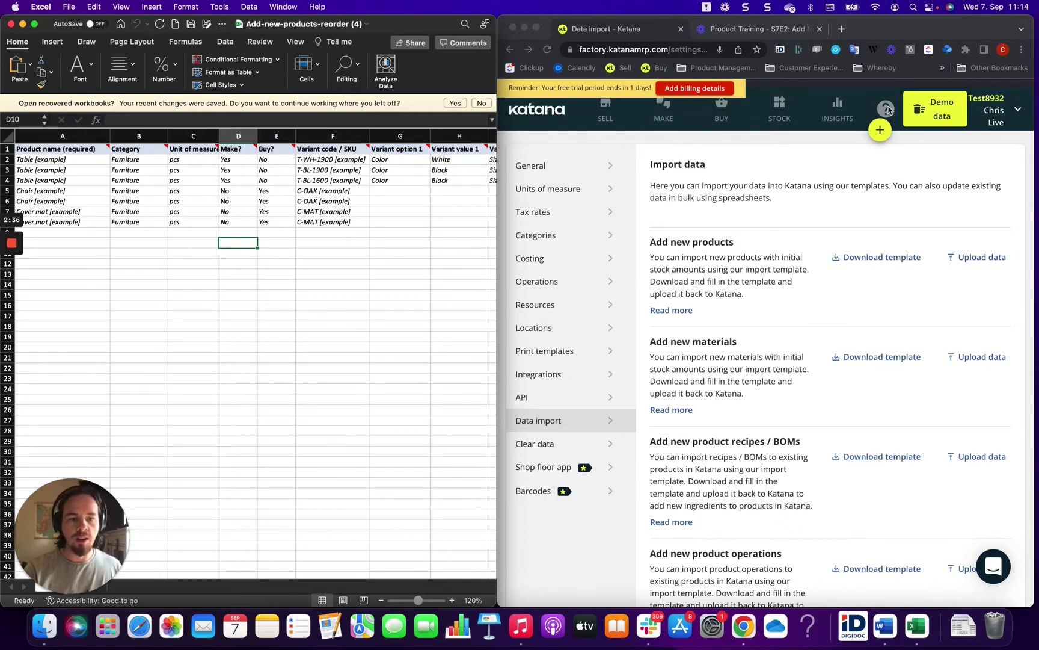
- Set the browser zoom for the Katana page to 80%
{"action": "left_click", "coordinate": [1022, 50]}
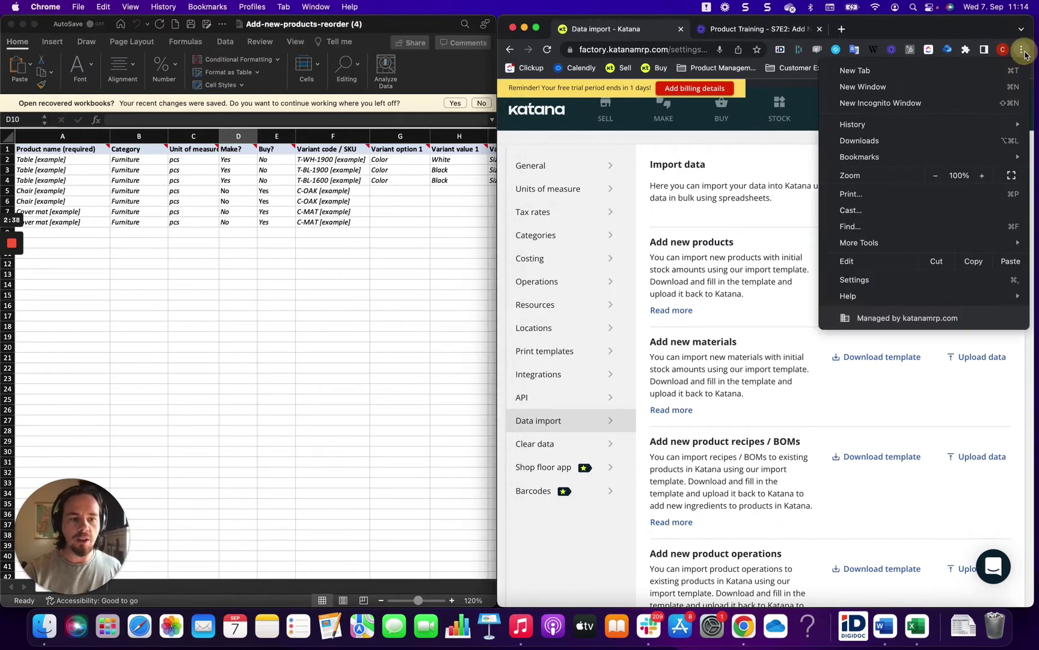
{"action": "left_click", "coordinate": [935, 175]}
{"action": "left_click", "coordinate": [936, 175]}
{"action": "left_click", "coordinate": [720, 151]}
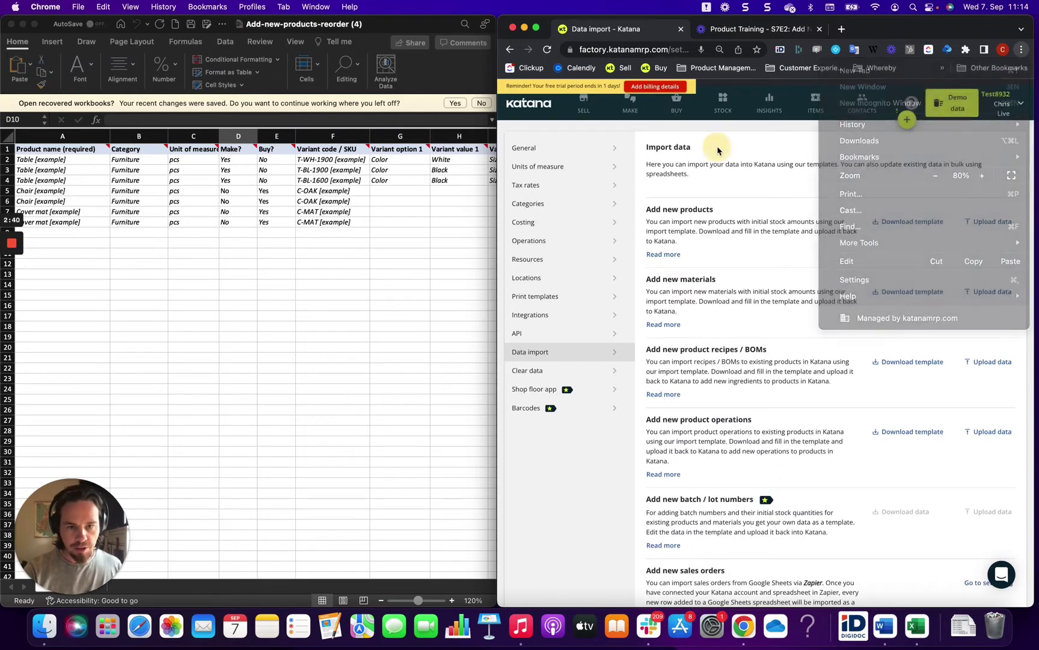
- Open the Television stand [DEMO] product from the products list and view its purchasing fields by briefly enabling "I buy this product"
{"action": "left_click", "coordinate": [819, 108]}
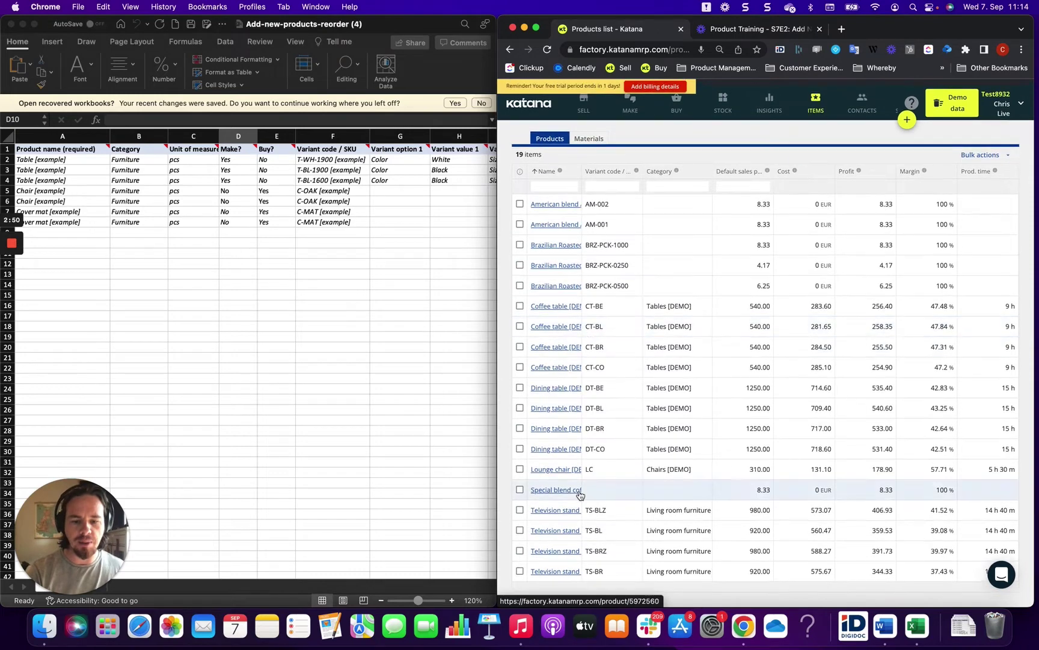
{"action": "left_click", "coordinate": [556, 510]}
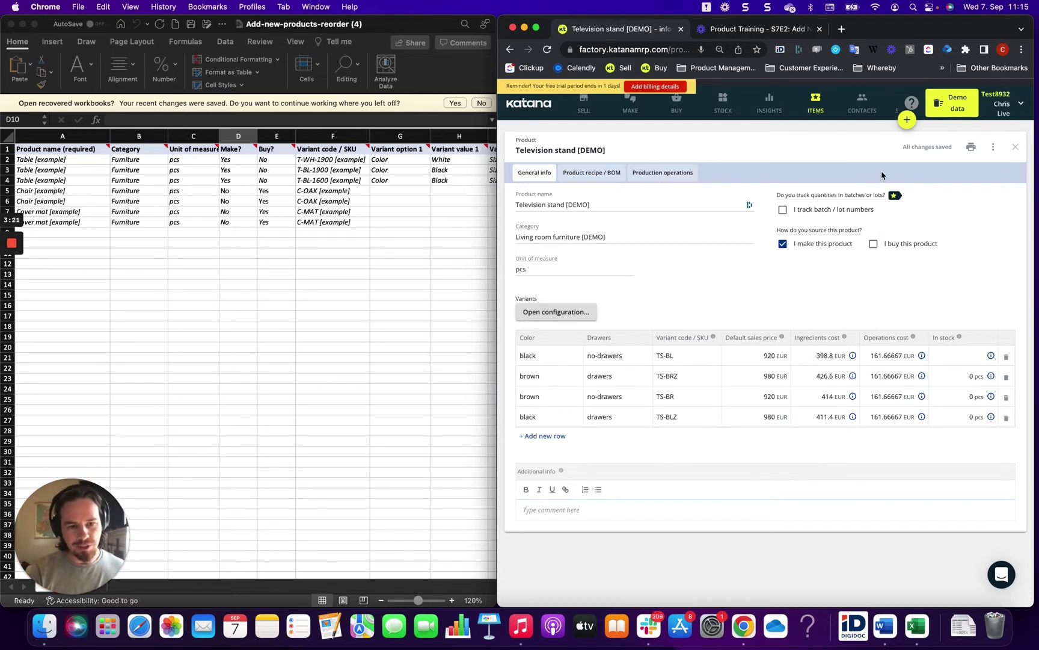
{"action": "left_click", "coordinate": [877, 246]}
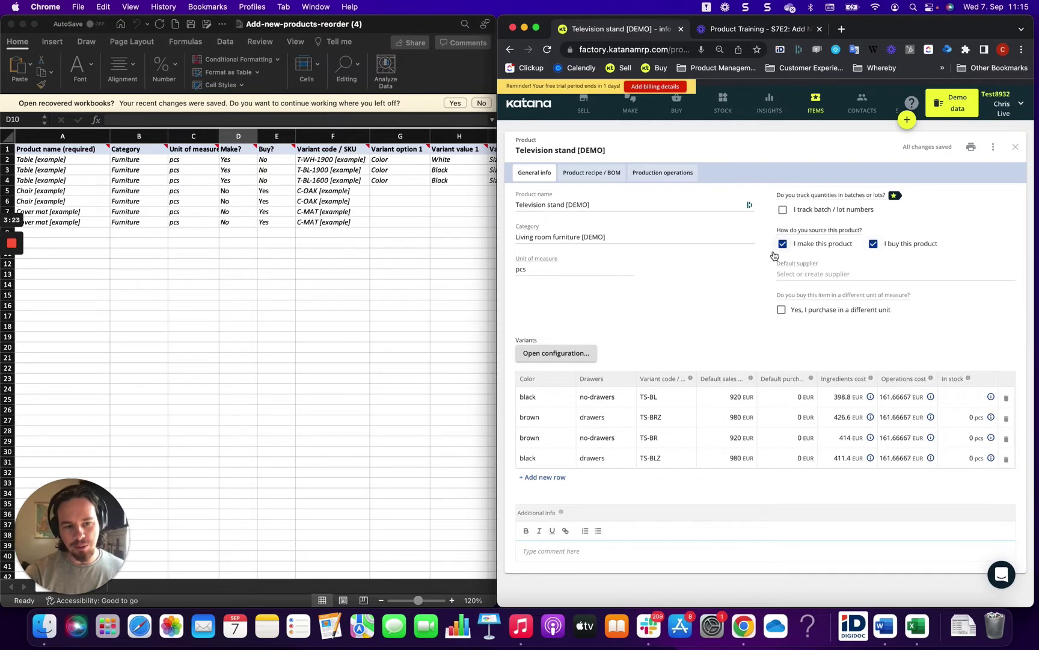
{"action": "left_click", "coordinate": [876, 245]}
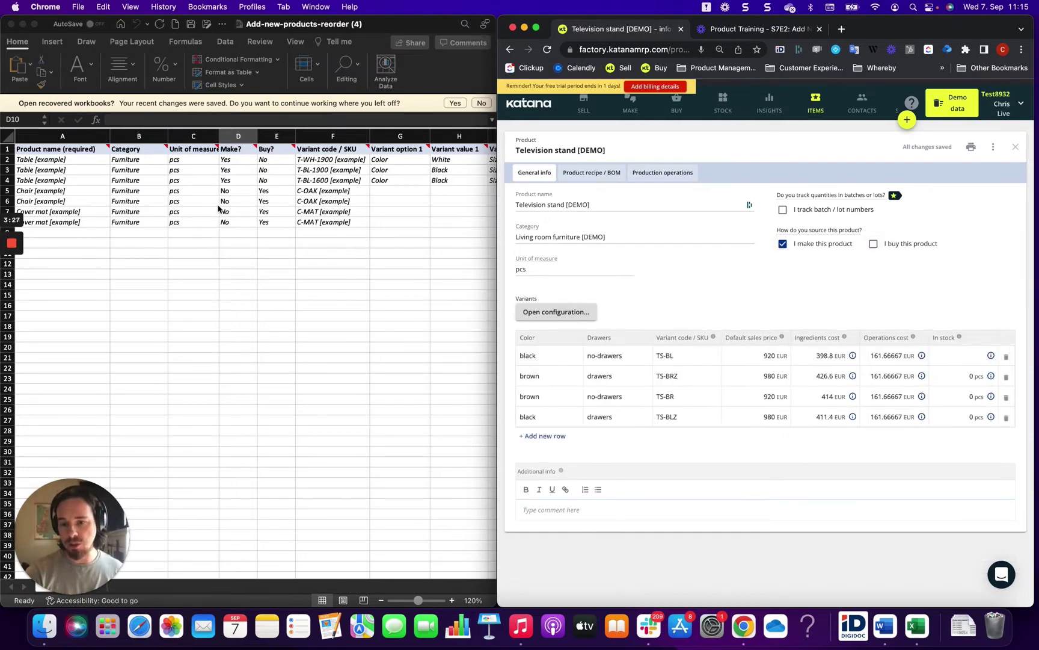
- Compare the template's product name, category and unit of measure columns with the matching fields on the Television stand product card
{"action": "left_click", "coordinate": [267, 465]}
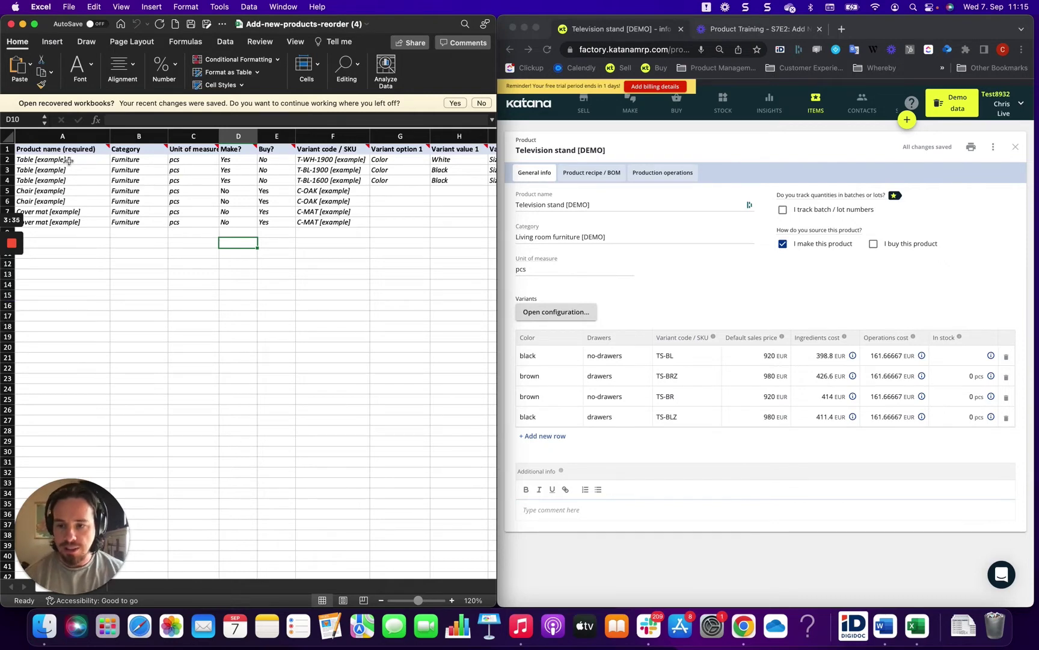
{"action": "left_click_drag", "start_coordinate": [70, 156], "coordinate": [69, 190]}
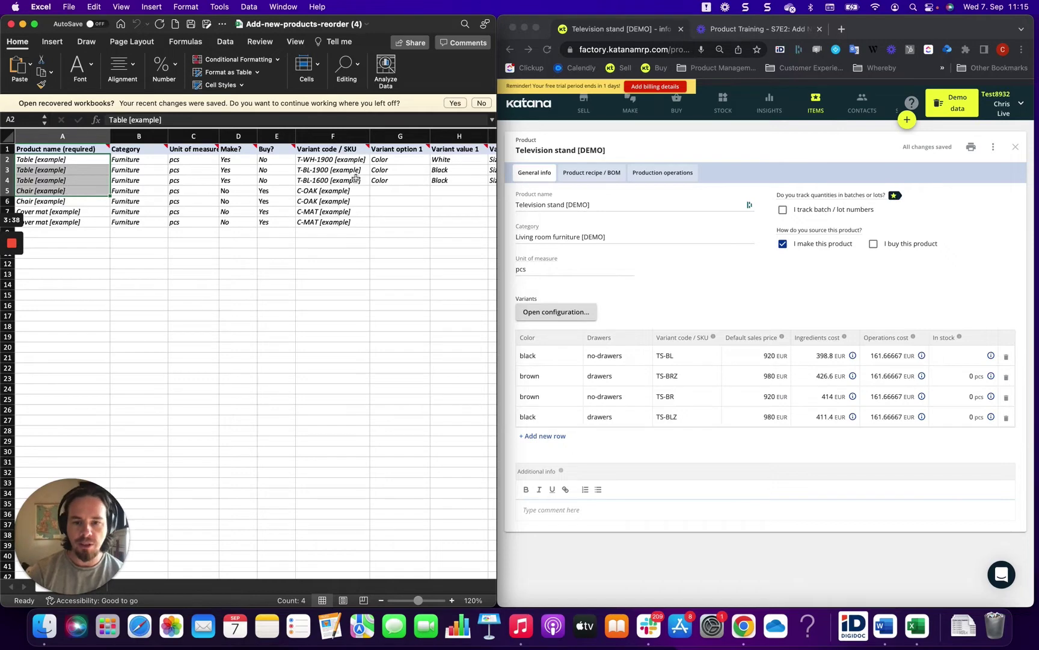
{"action": "left_click", "coordinate": [560, 144]}
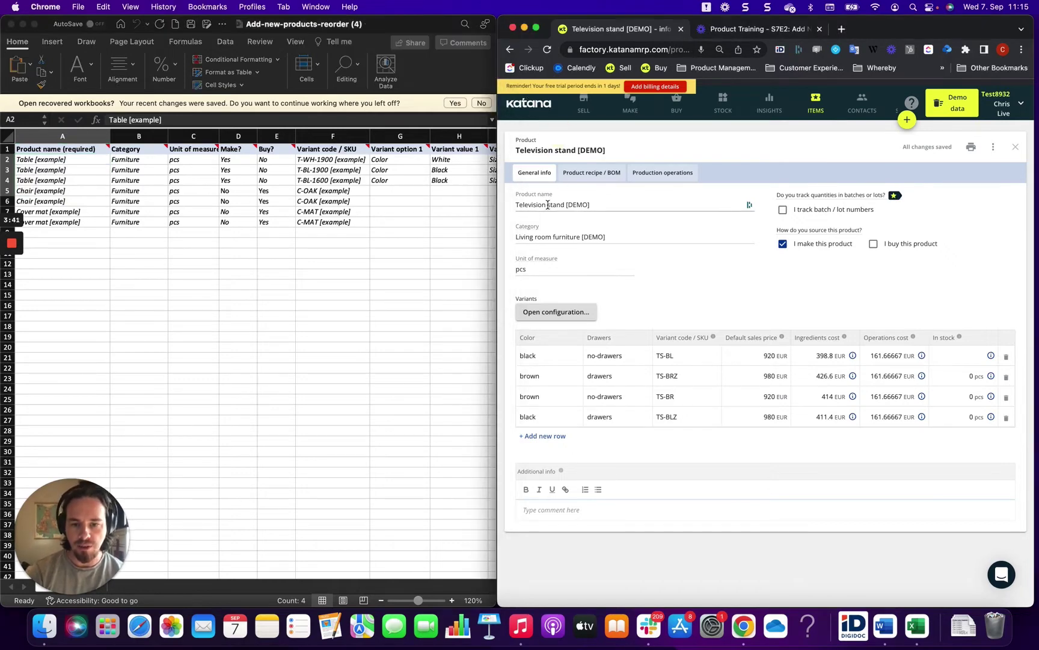
{"action": "left_click", "coordinate": [143, 297]}
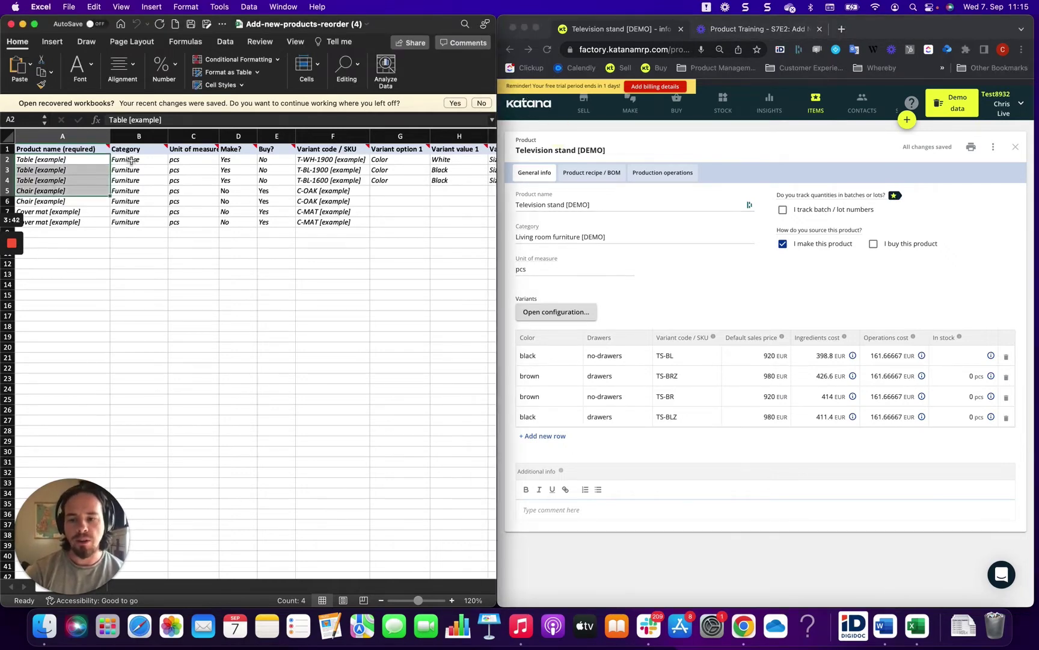
{"action": "left_click_drag", "start_coordinate": [131, 164], "coordinate": [131, 191]}
{"action": "left_click", "coordinate": [713, 276]}
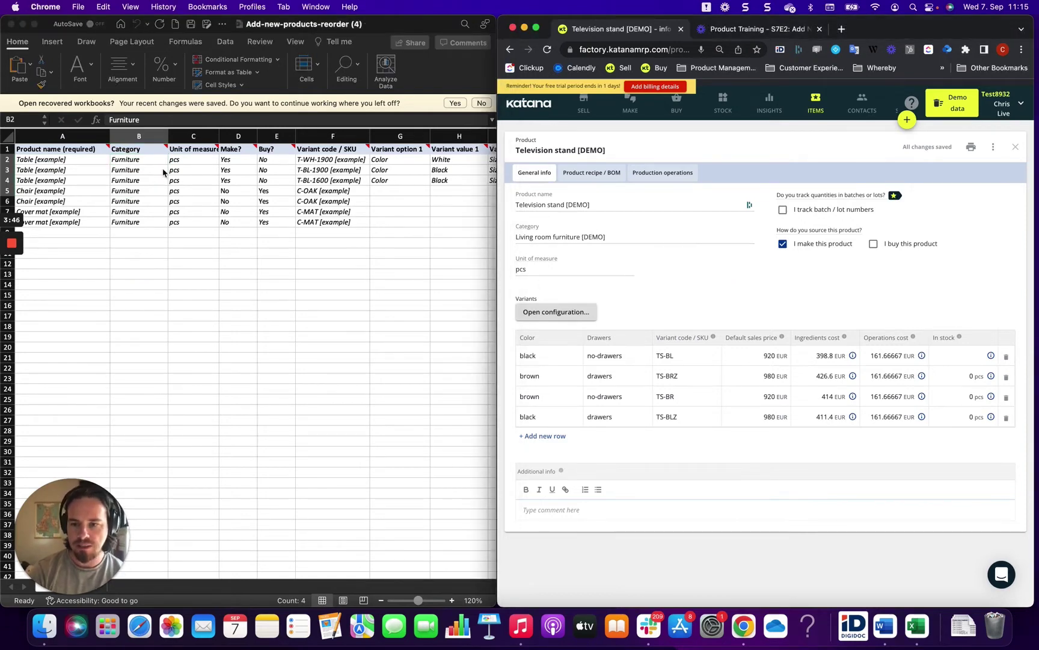
{"action": "left_click_drag", "start_coordinate": [184, 159], "coordinate": [181, 203]}
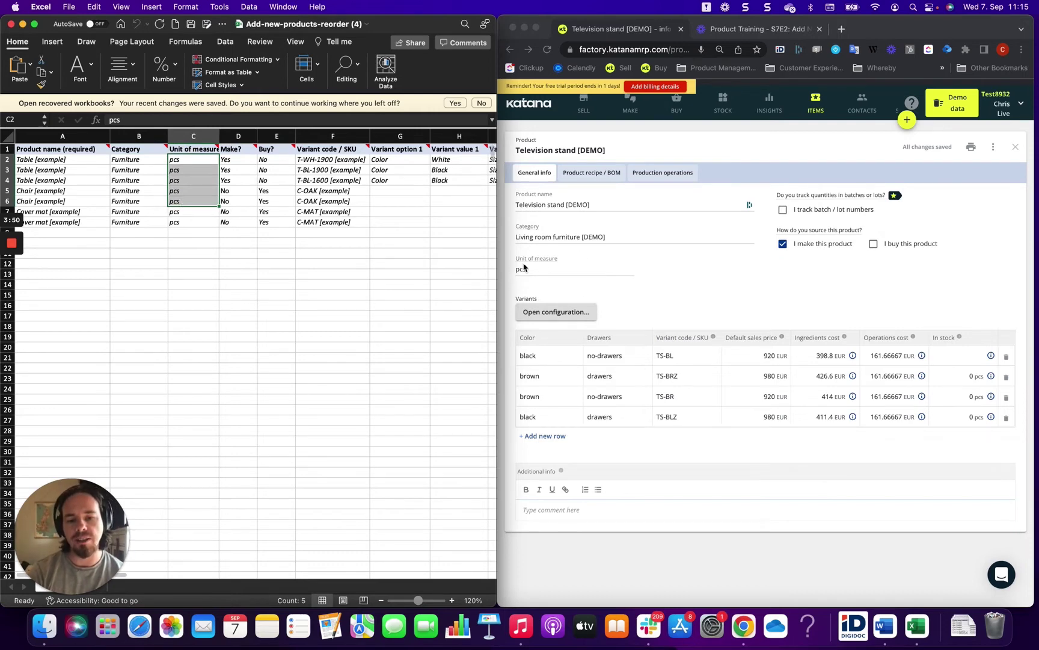
{"action": "left_click", "coordinate": [292, 328]}
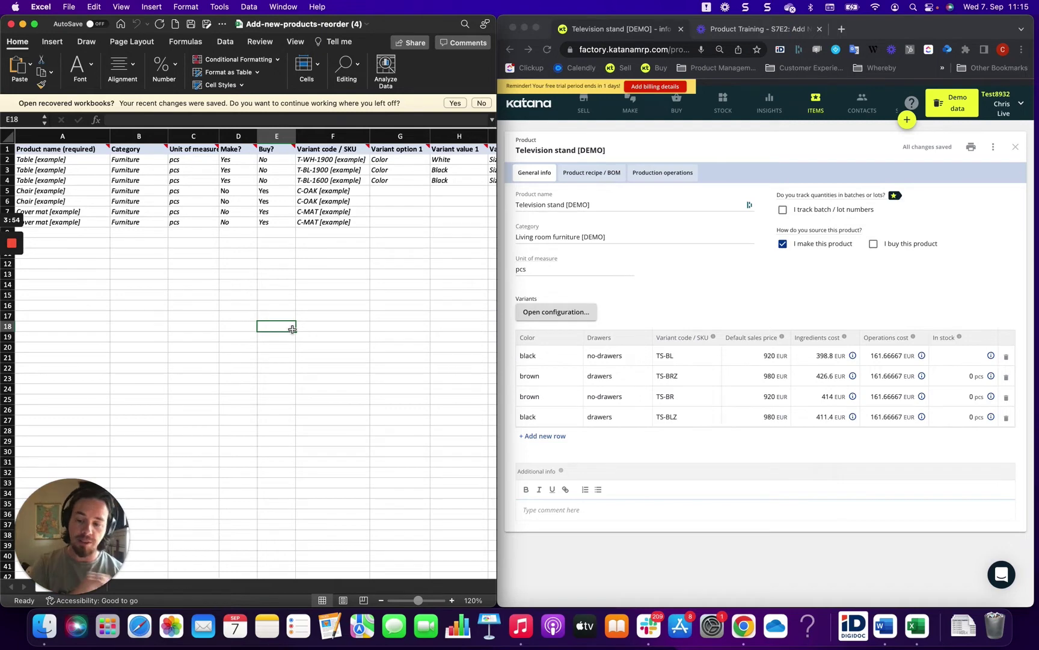
- Examine the Make? and Buy? columns of the template's example product rows
{"action": "left_click", "coordinate": [229, 149]}
{"action": "left_click_drag", "start_coordinate": [230, 149], "coordinate": [269, 233]}
{"action": "left_click", "coordinate": [286, 307]}
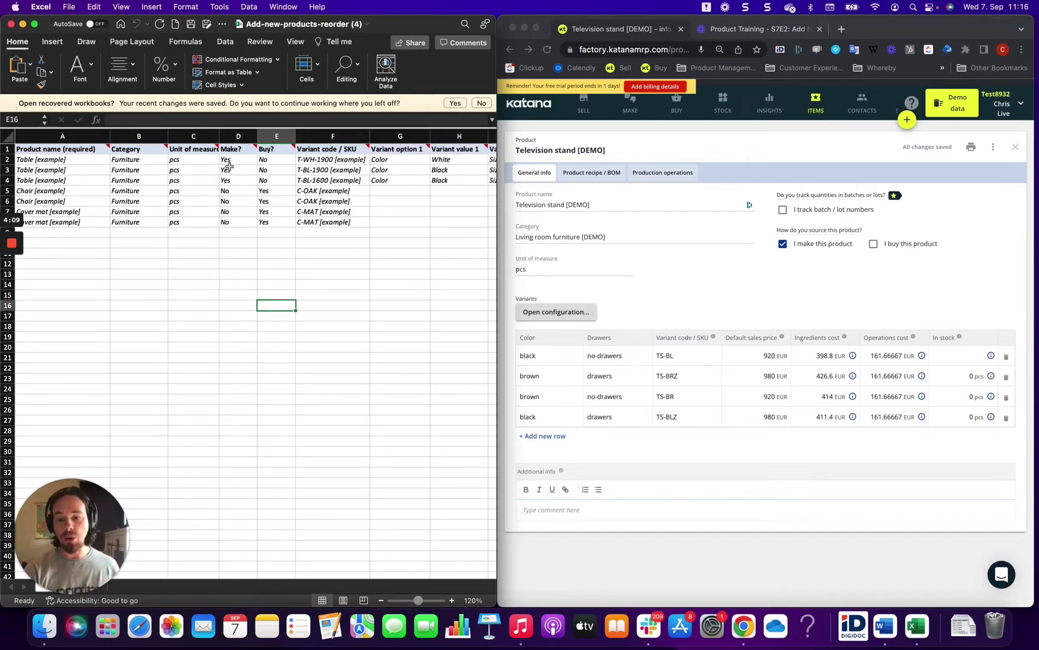
{"action": "left_click_drag", "start_coordinate": [230, 160], "coordinate": [273, 160]}
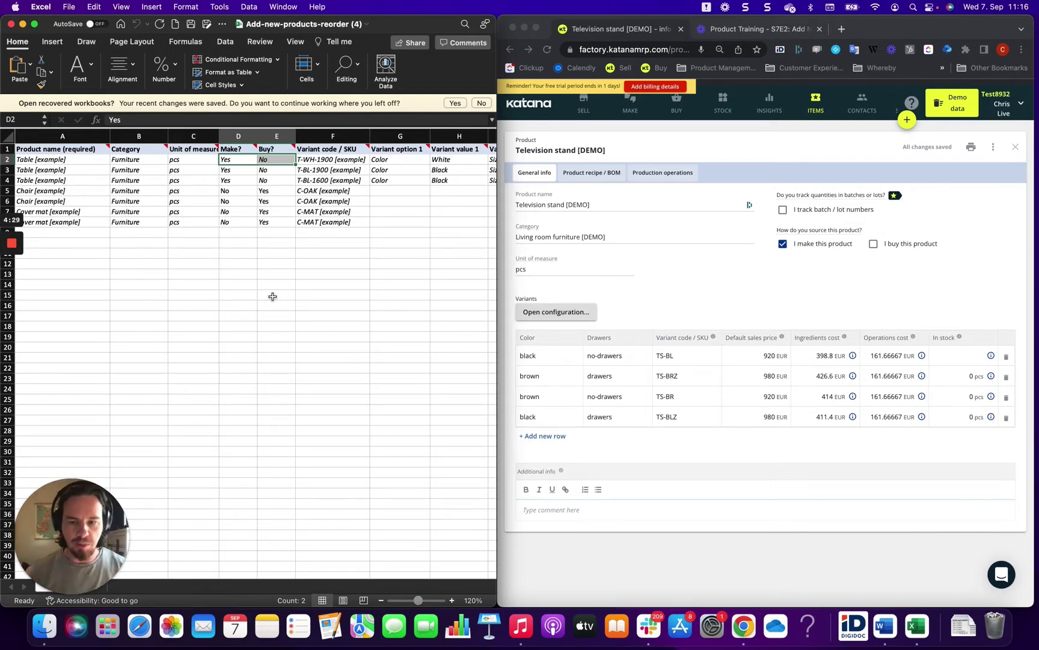
{"action": "left_click", "coordinate": [208, 352]}
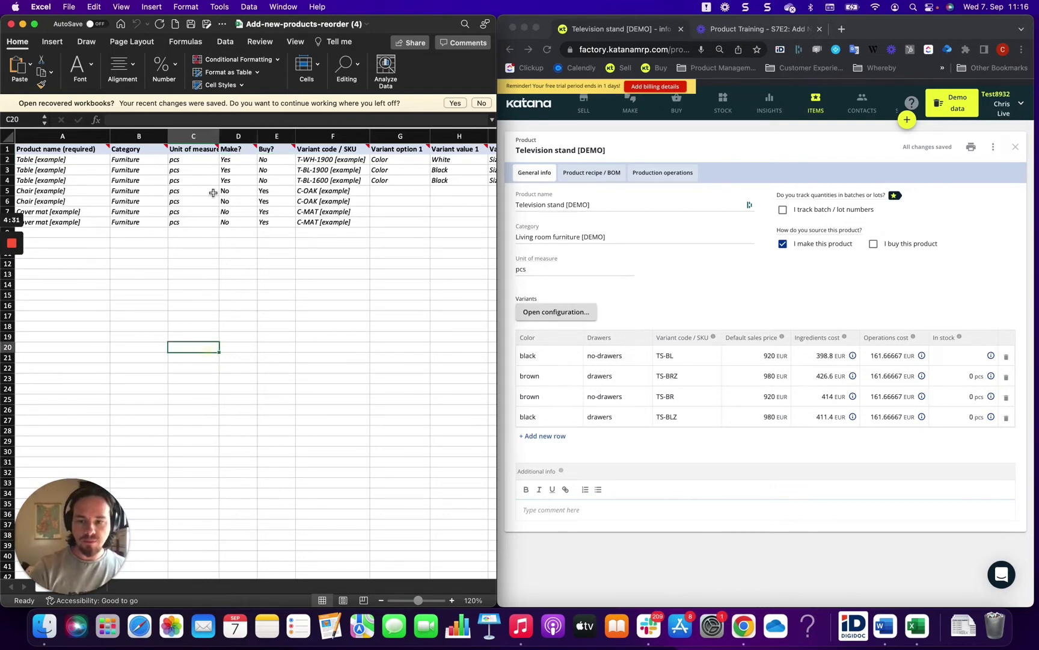
{"action": "left_click", "coordinate": [235, 160]}
{"action": "left_click_drag", "start_coordinate": [235, 160], "coordinate": [236, 212]}
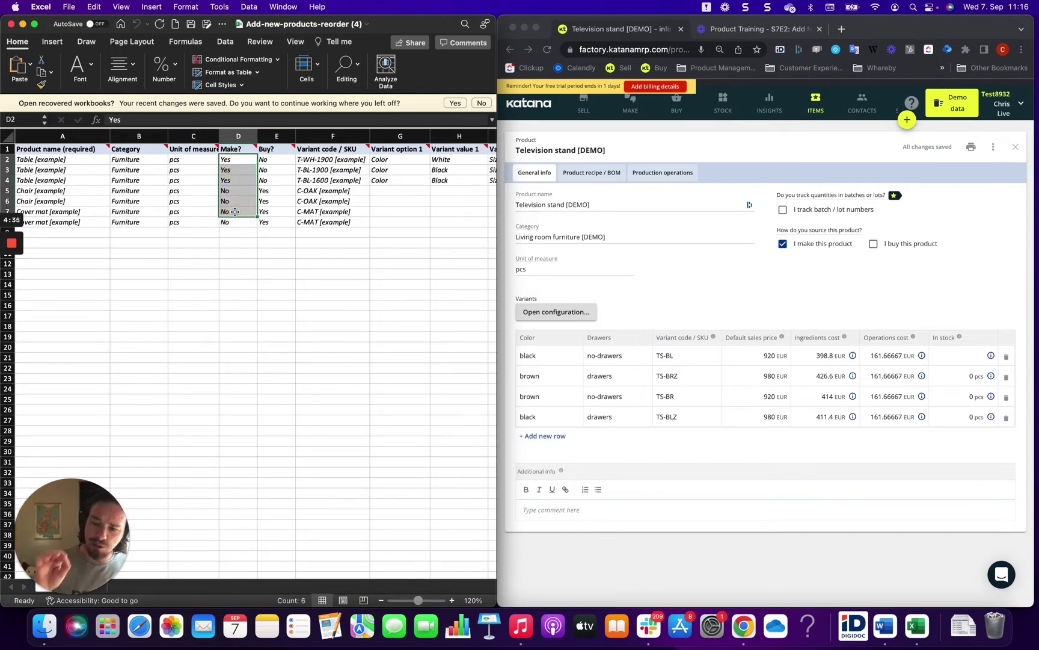
- Show the supplier and purchase unit options by enabling "I buy this product" for the television stand, and disable it again
{"action": "left_click", "coordinate": [703, 290]}
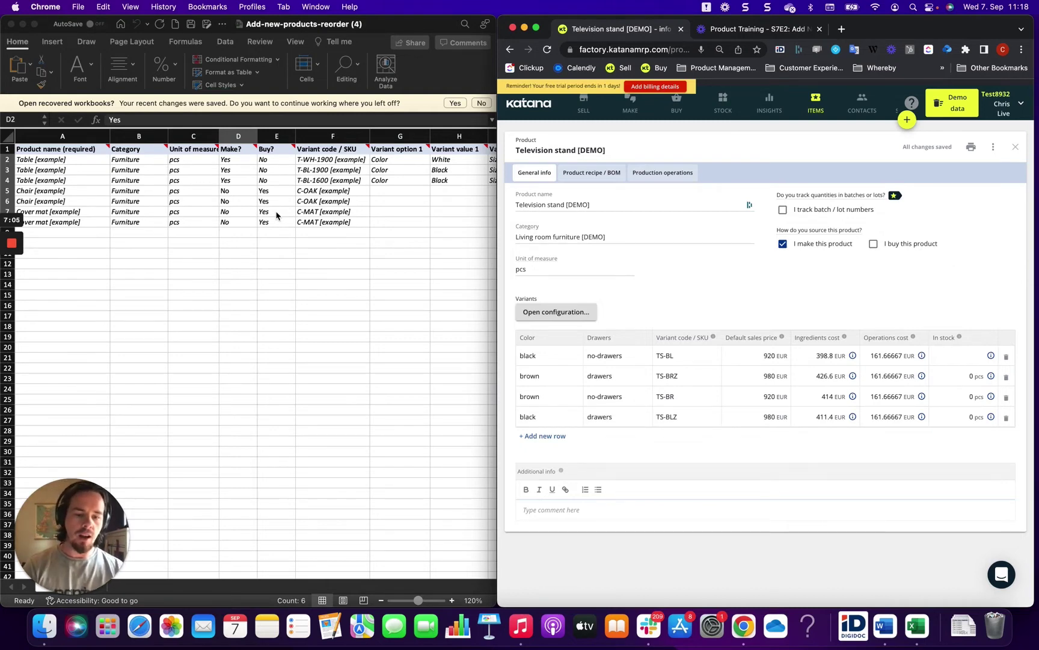
{"action": "left_click", "coordinate": [874, 244]}
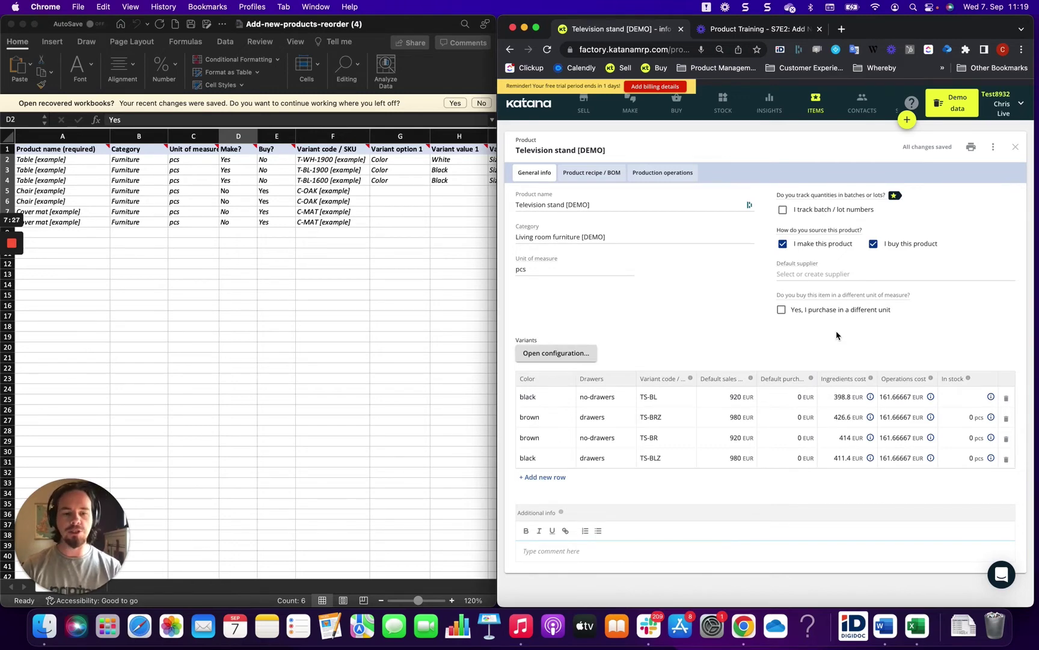
{"action": "left_click", "coordinate": [874, 244]}
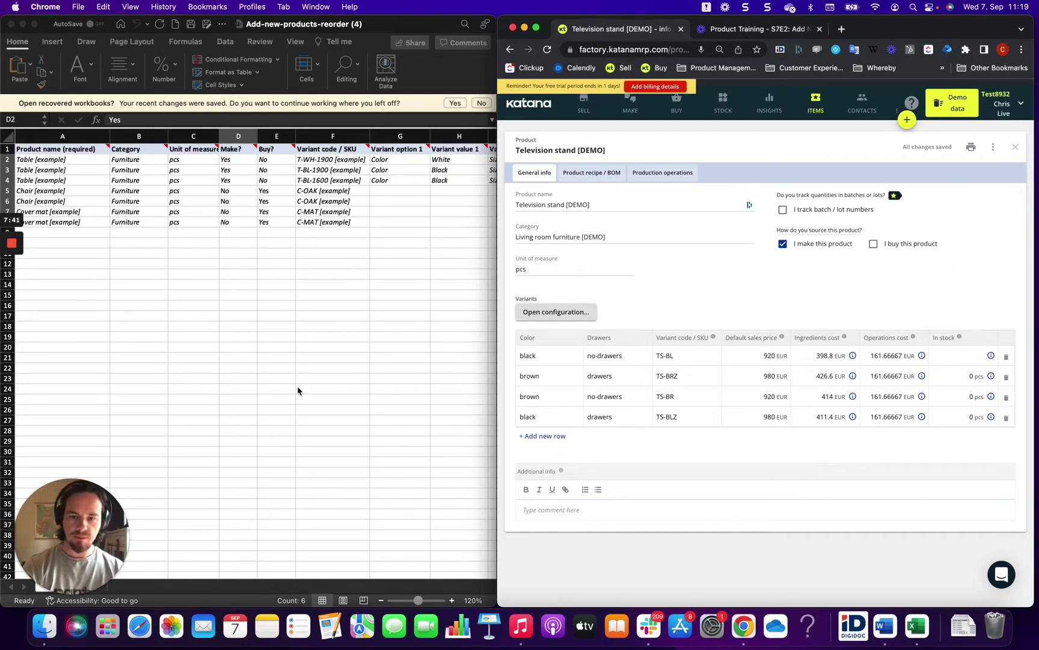
- Examine the Variant code / SKU column for all the example products in the template
{"action": "scroll", "coordinate": [316, 302], "scroll_direction": "right", "scroll_amount": 1}
{"action": "scroll", "coordinate": [316, 302], "scroll_direction": "down", "scroll_amount": 1}
{"action": "scroll", "coordinate": [315, 302], "scroll_direction": "right", "scroll_amount": 5}
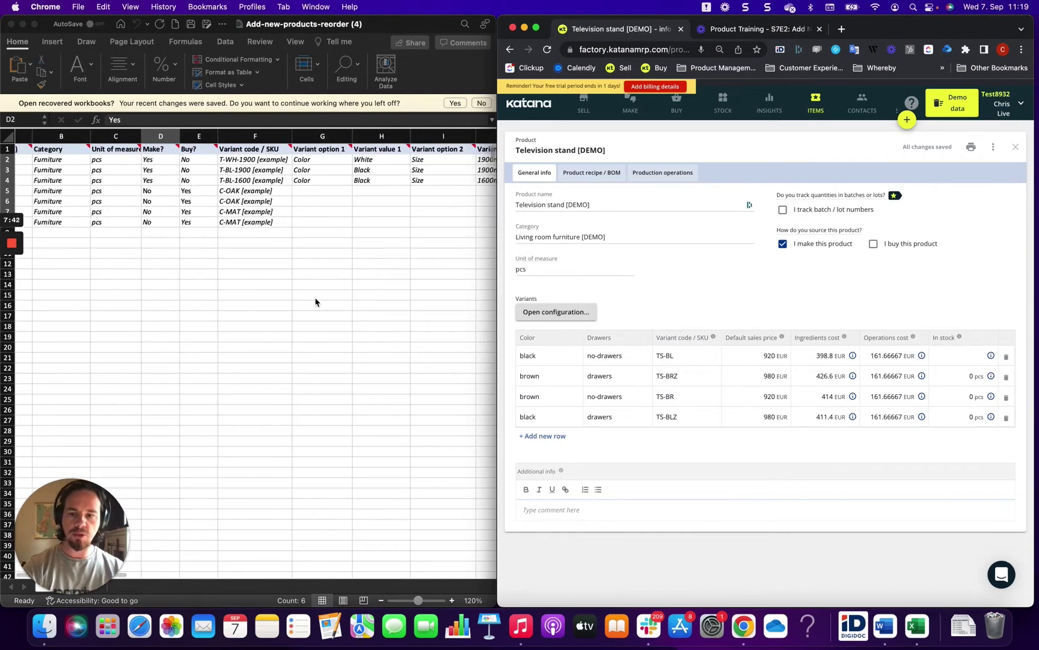
{"action": "left_click", "coordinate": [208, 160]}
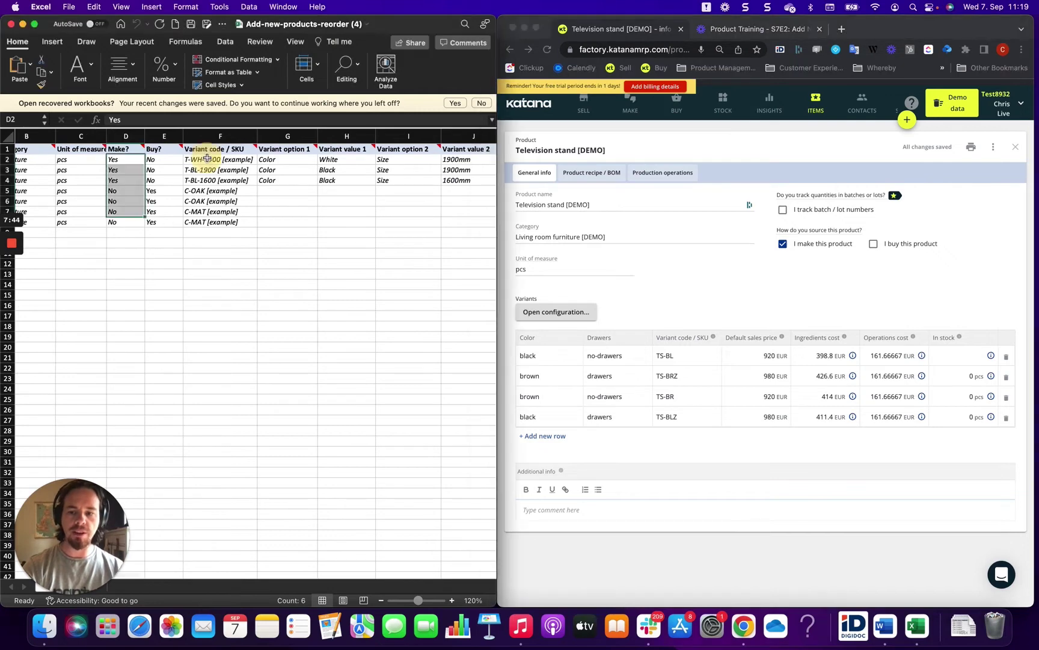
{"action": "left_click_drag", "start_coordinate": [208, 160], "coordinate": [206, 222]}
{"action": "left_click", "coordinate": [226, 305]}
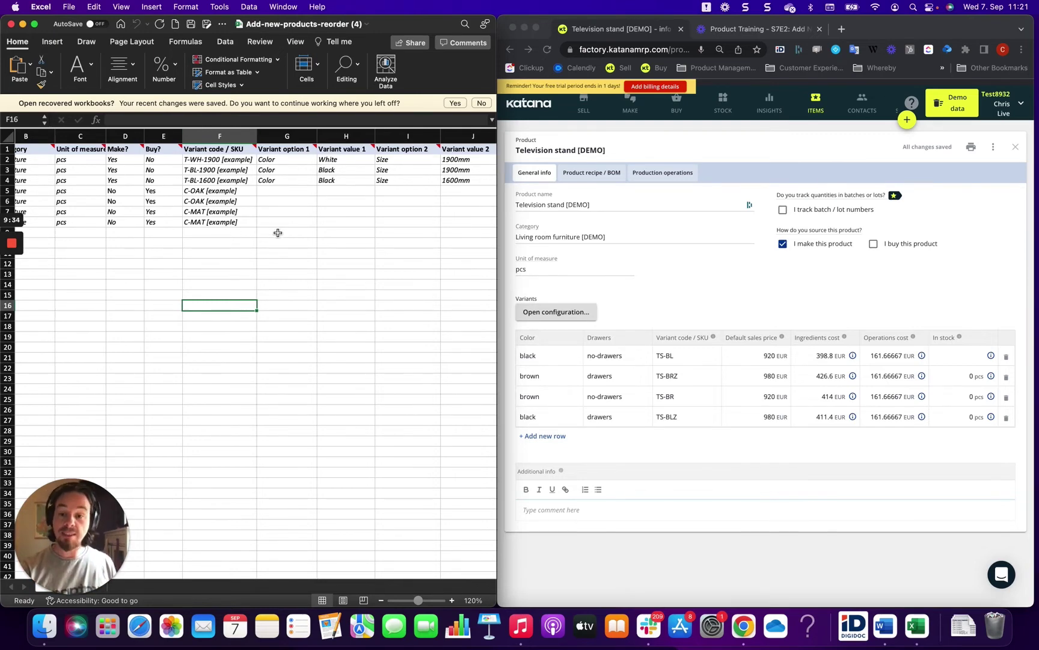
- Compare the template's variant option and value columns with the television stand's variant configuration, and close the configuration without updating it
{"action": "scroll", "coordinate": [278, 233], "scroll_direction": "right", "scroll_amount": 3}
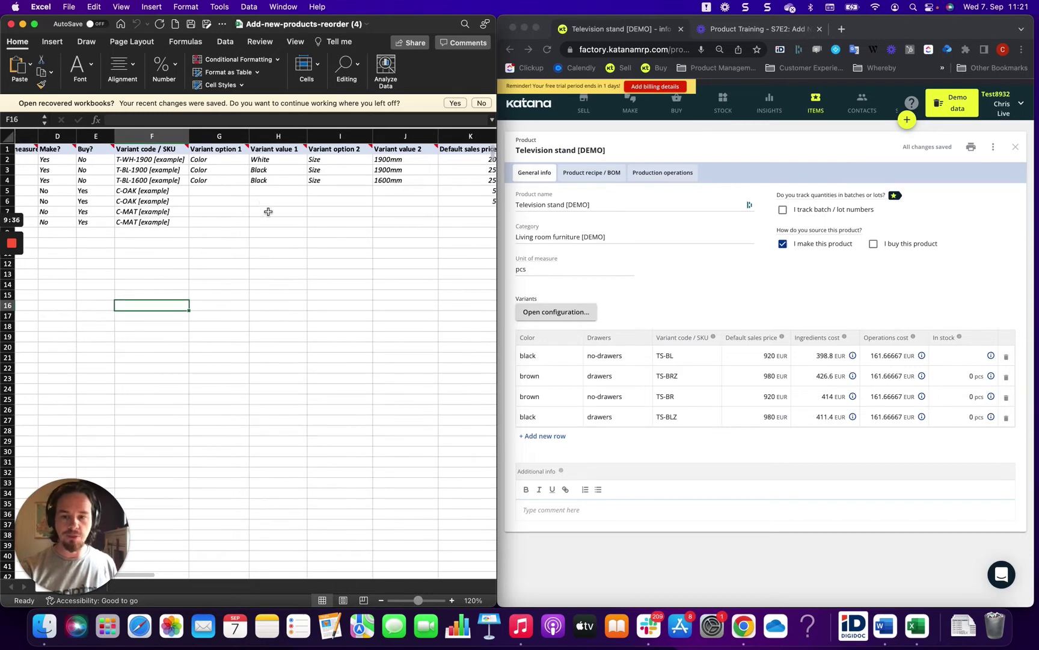
{"action": "scroll", "coordinate": [269, 212], "scroll_direction": "right", "scroll_amount": 3}
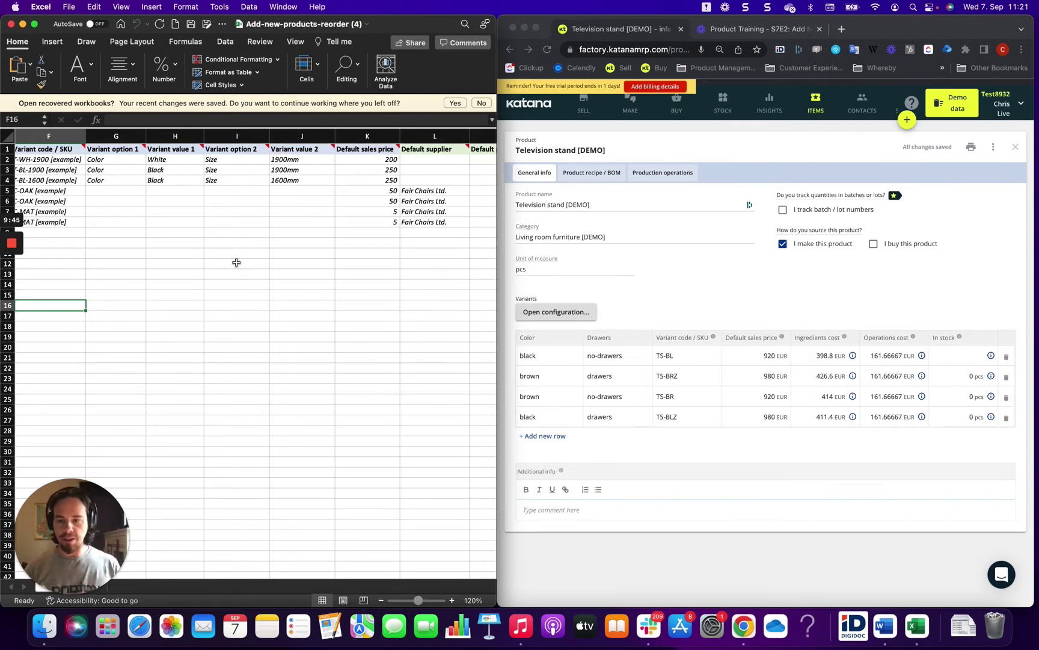
{"action": "left_click", "coordinate": [555, 318]}
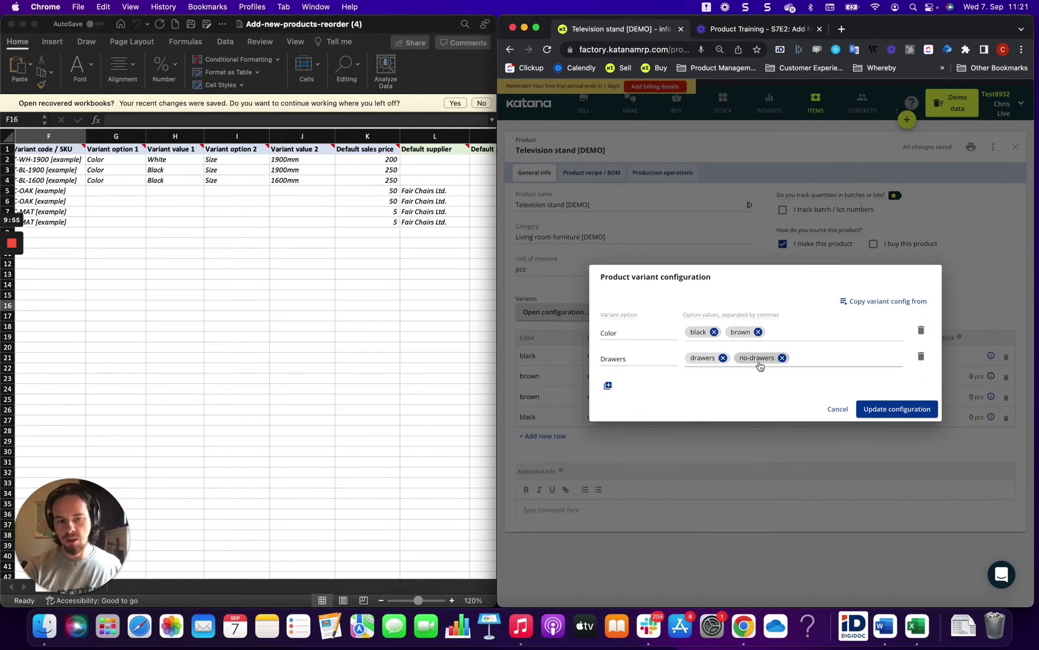
{"action": "left_click", "coordinate": [188, 258]}
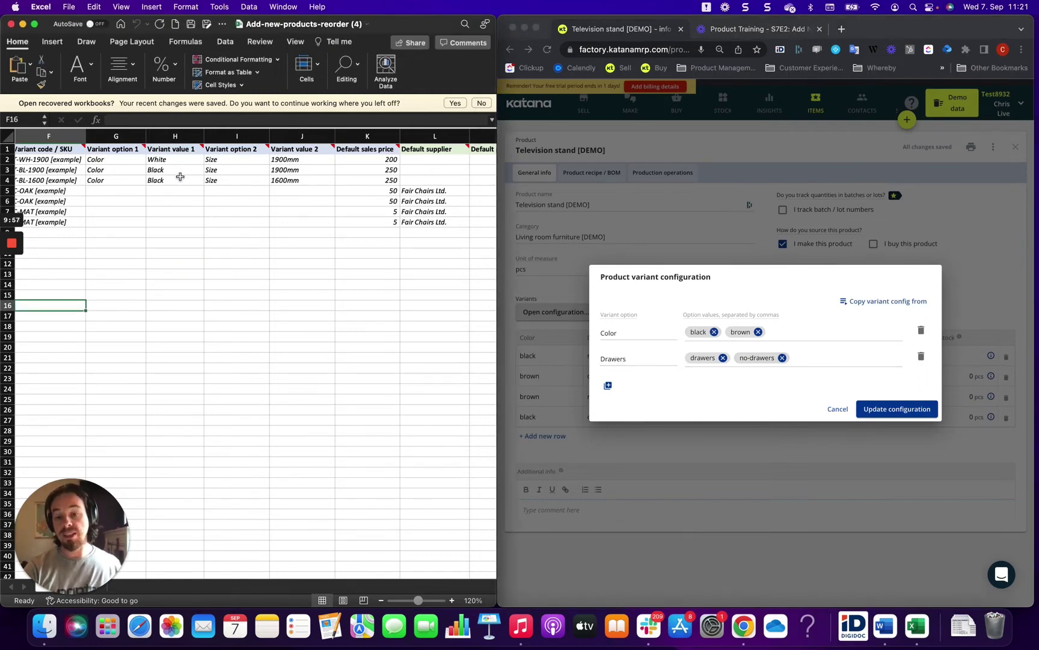
{"action": "left_click", "coordinate": [220, 293]}
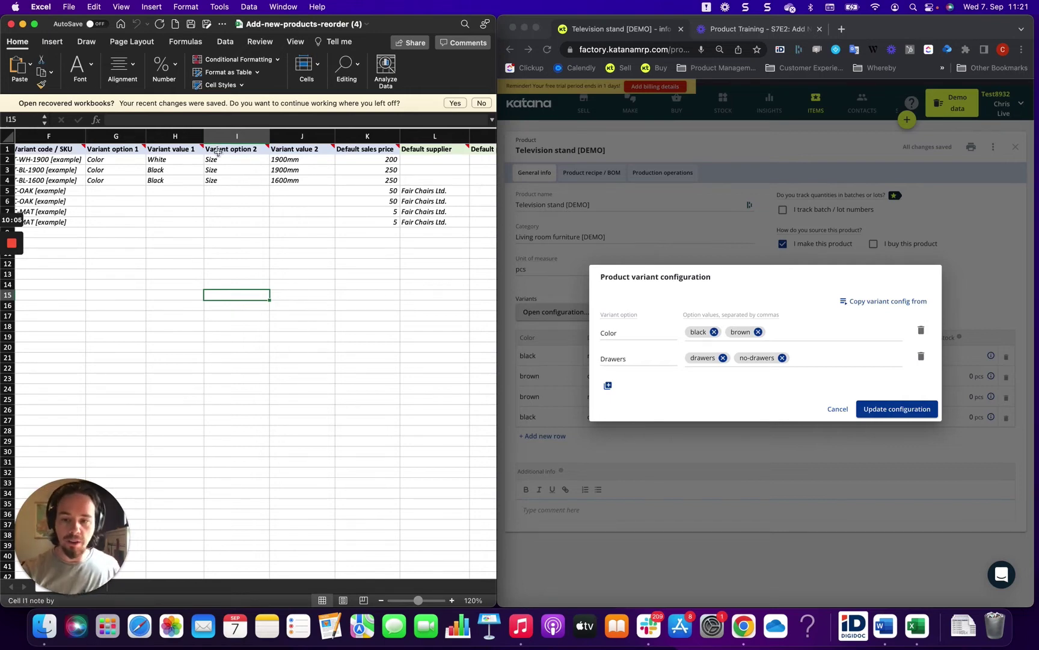
{"action": "mouse_move", "coordinate": [258, 154]}
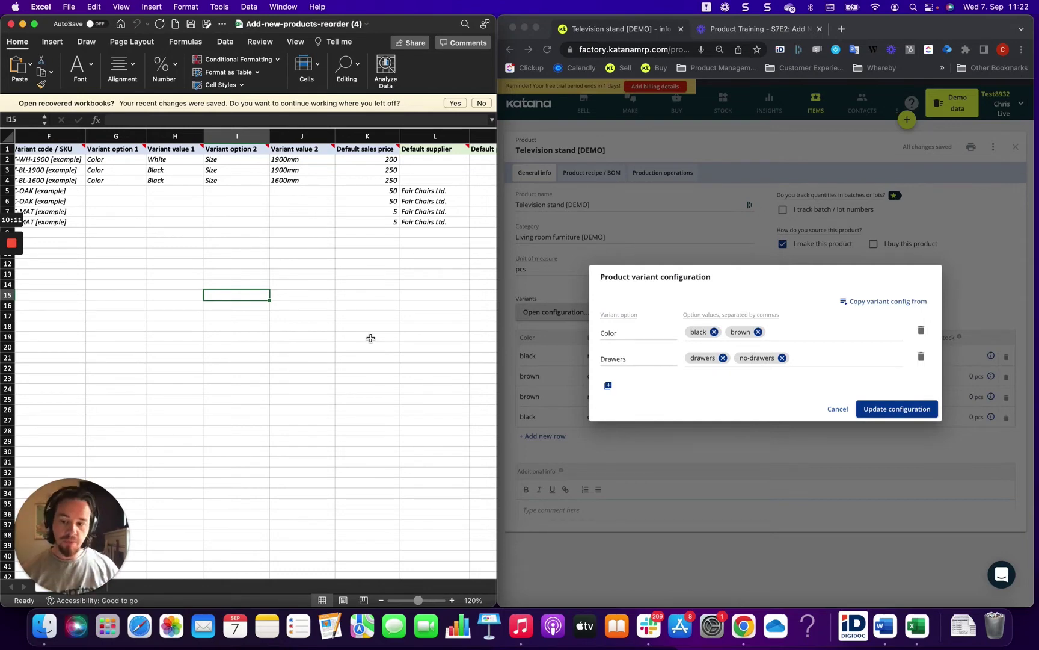
{"action": "scroll", "coordinate": [370, 338], "scroll_direction": "left", "scroll_amount": 5}
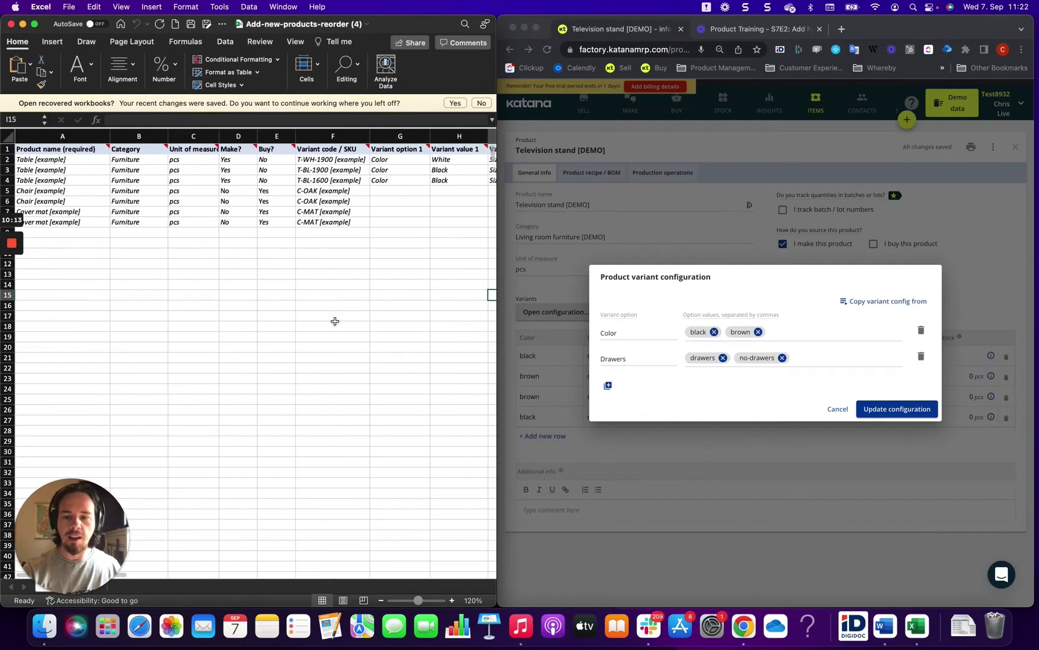
{"action": "left_click", "coordinate": [839, 406]}
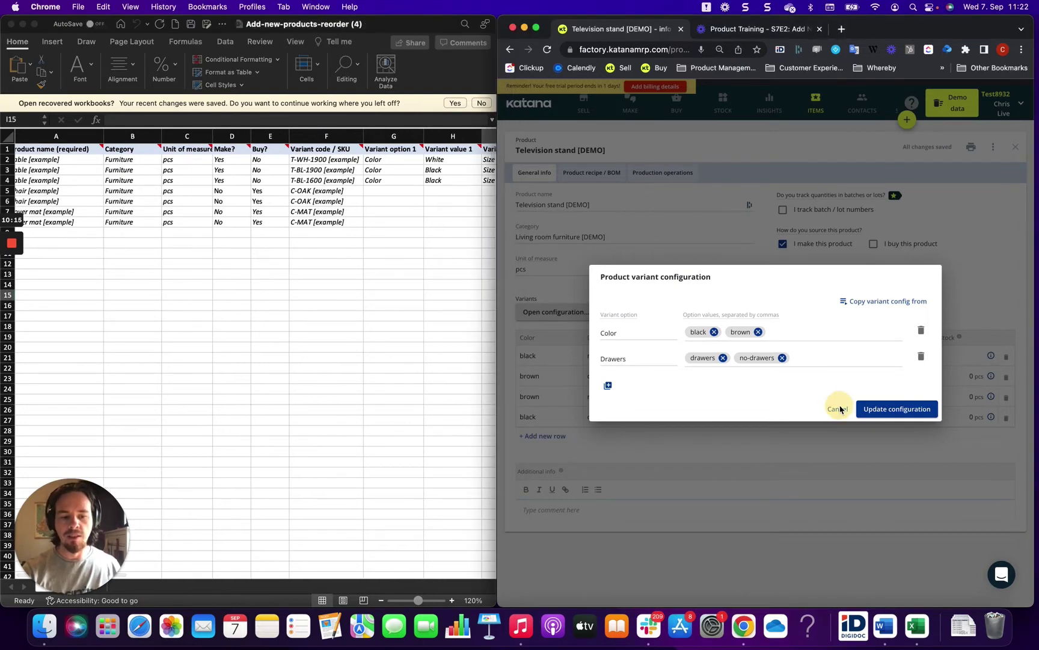
{"action": "left_click", "coordinate": [838, 409]}
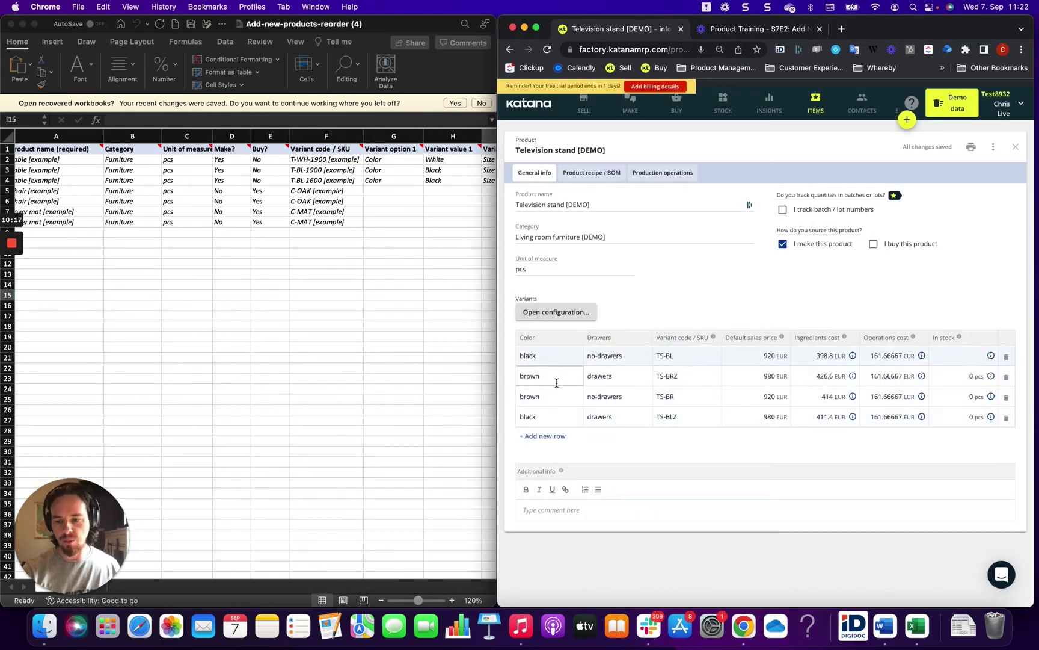
- Read the note on the template's Default sales price column header
{"action": "scroll", "coordinate": [339, 261], "scroll_direction": "right", "scroll_amount": 5}
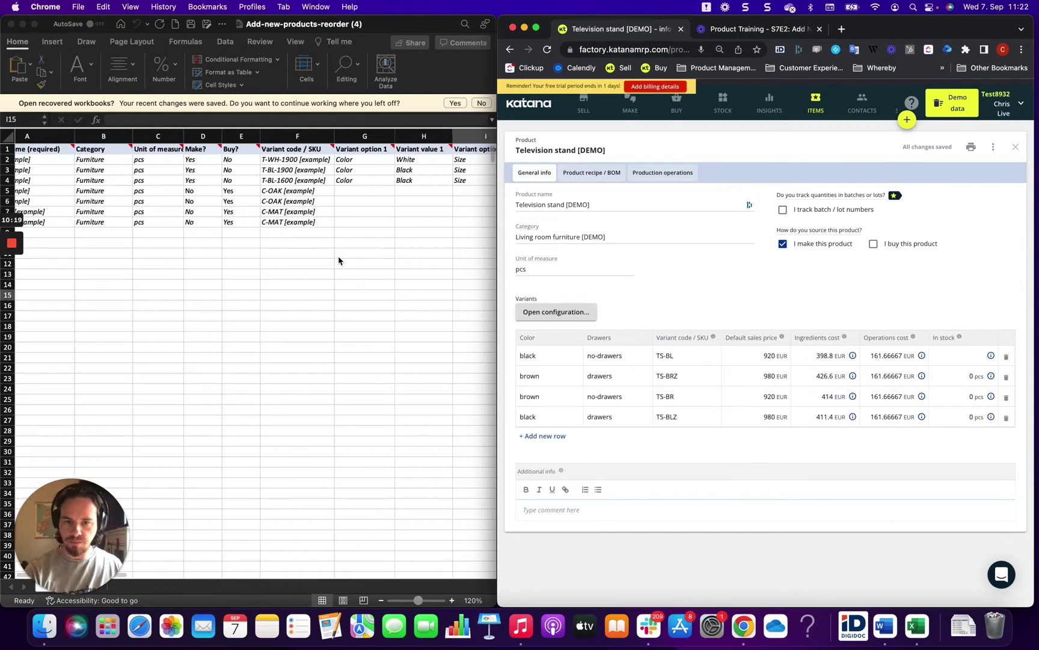
{"action": "scroll", "coordinate": [338, 260], "scroll_direction": "right", "scroll_amount": 2}
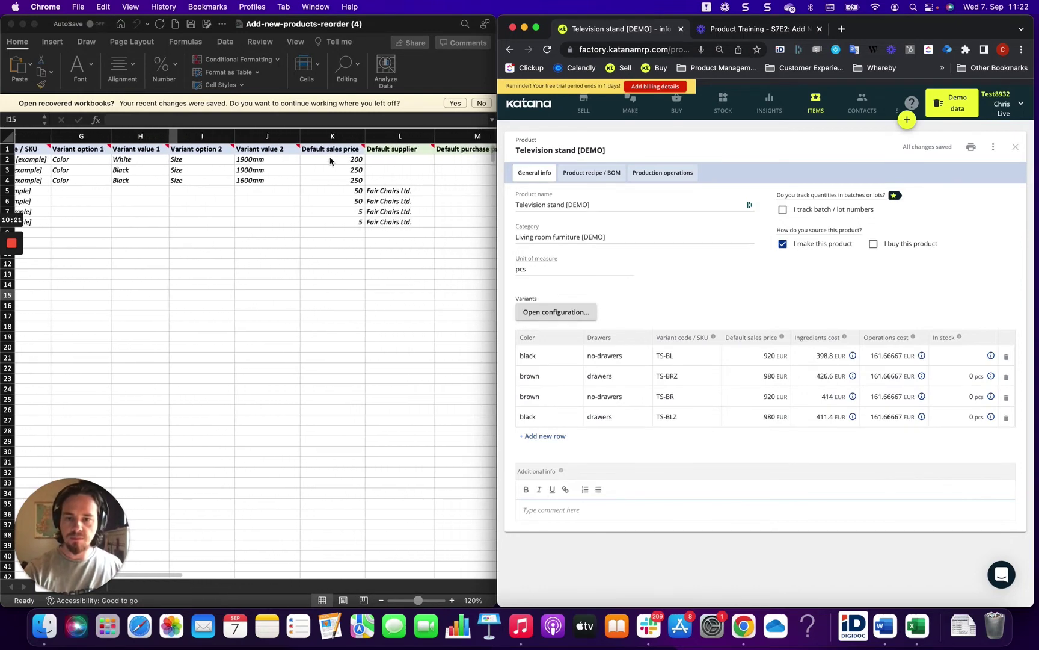
{"action": "left_click", "coordinate": [239, 218]}
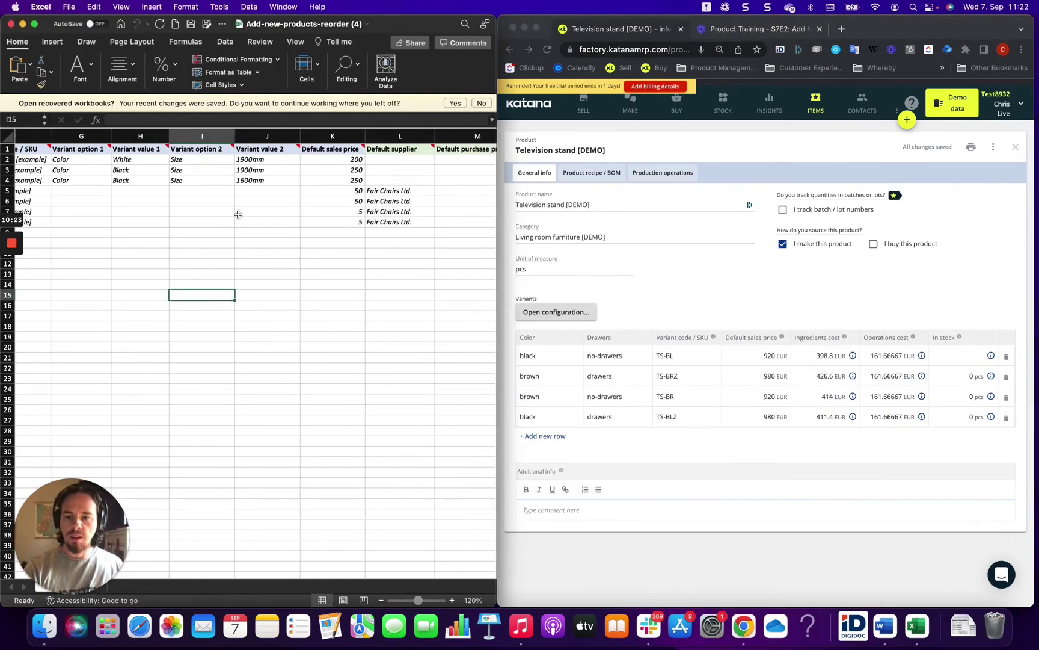
{"action": "scroll", "coordinate": [223, 269], "scroll_direction": "right", "scroll_amount": 1}
{"action": "scroll", "coordinate": [224, 269], "scroll_direction": "right", "scroll_amount": 2}
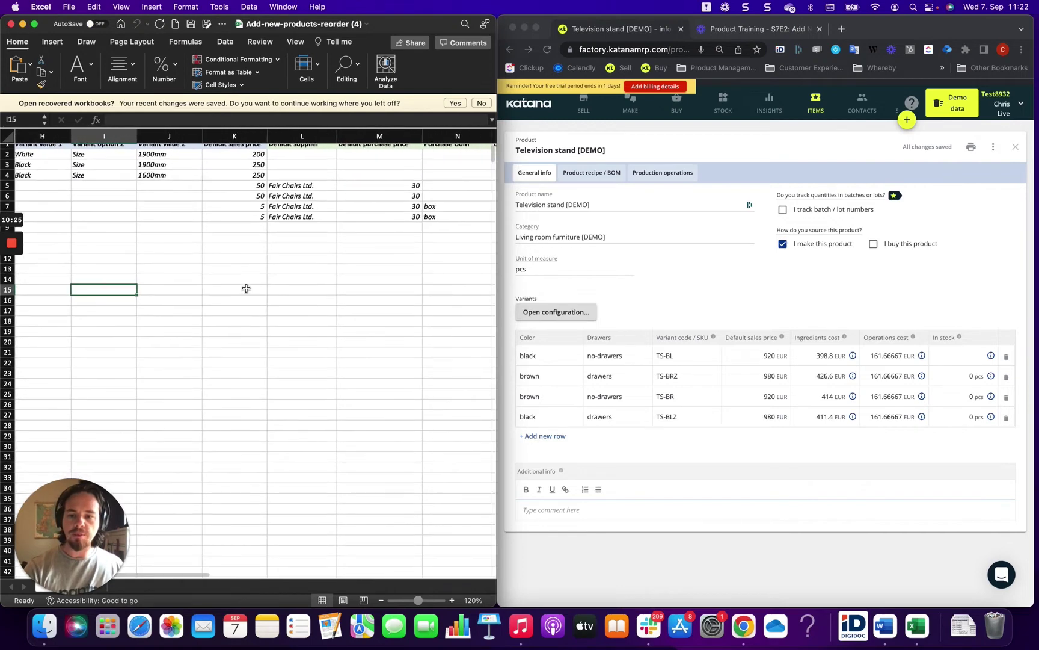
{"action": "scroll", "coordinate": [246, 288], "scroll_direction": "up", "scroll_amount": 1}
{"action": "left_click", "coordinate": [241, 150]}
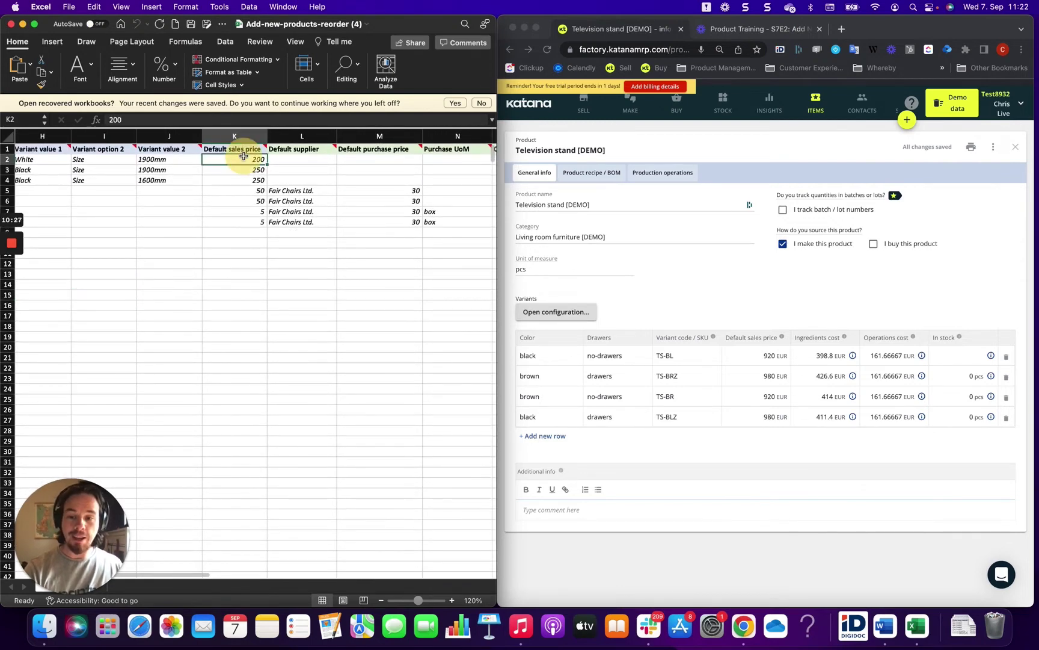
{"action": "mouse_move", "coordinate": [241, 152]}
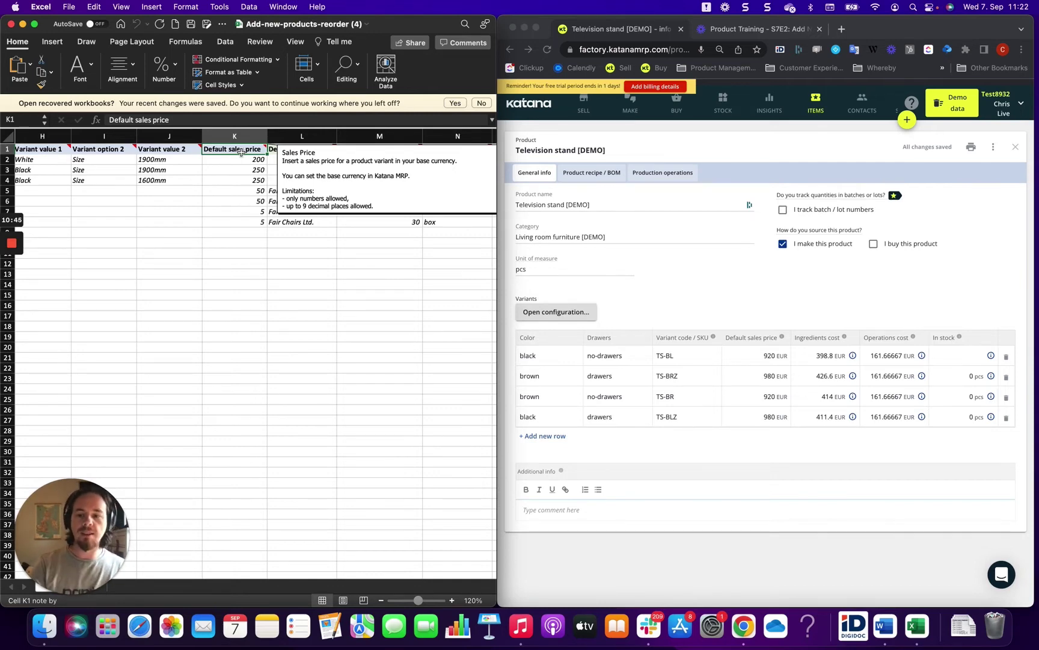
- Review the default sales prices of the three Table example variants in the template
{"action": "left_click", "coordinate": [240, 160]}
{"action": "left_click", "coordinate": [240, 178]}
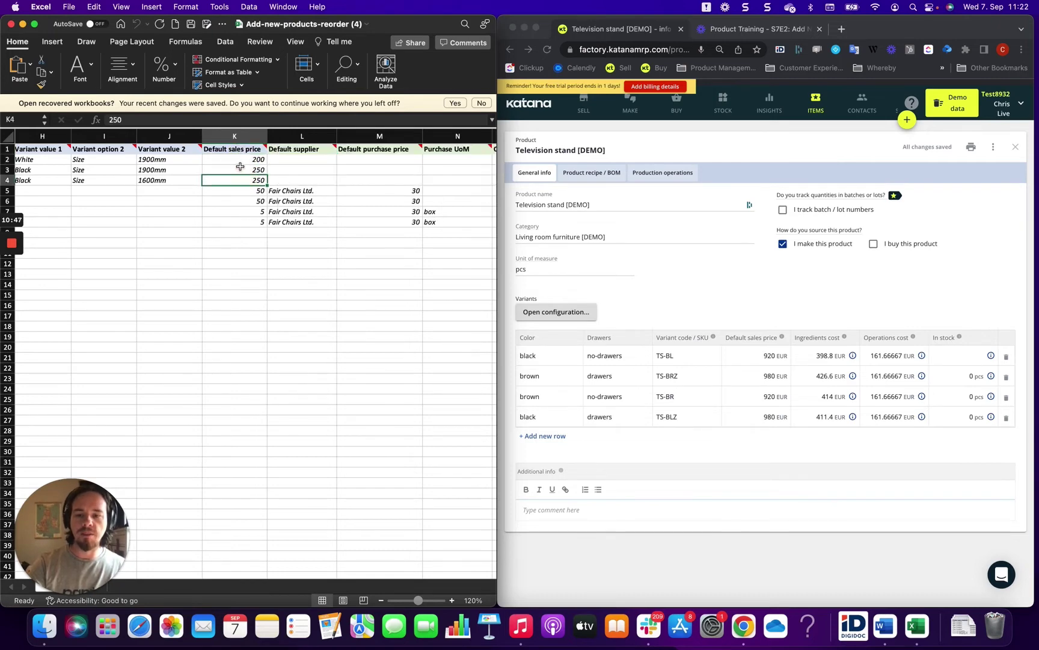
{"action": "left_click", "coordinate": [240, 168]}
{"action": "left_click", "coordinate": [239, 160]}
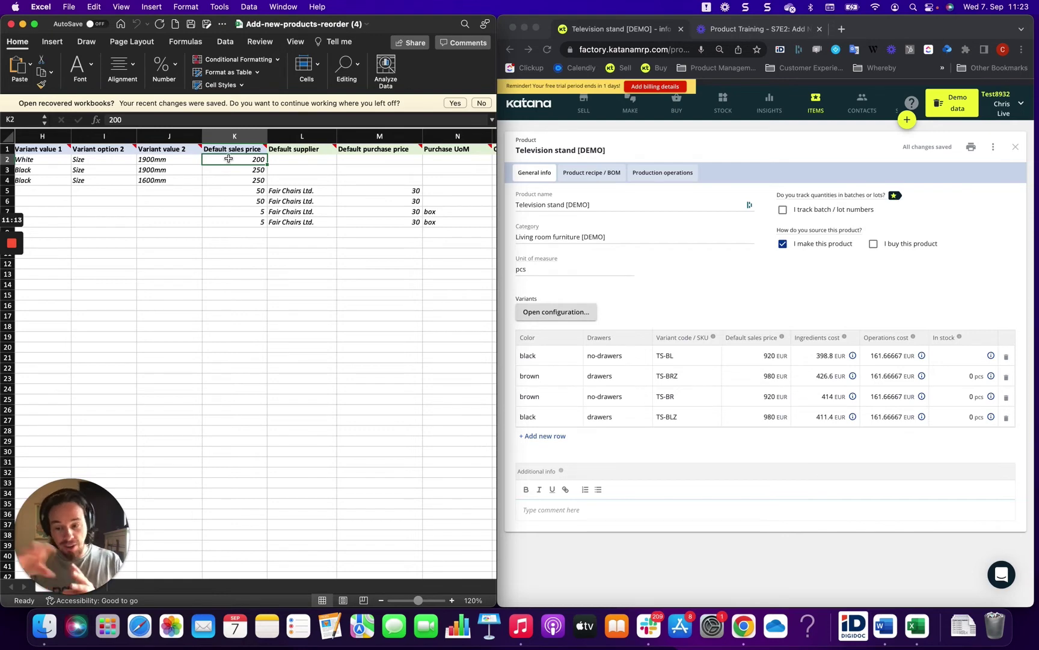
{"action": "mouse_move", "coordinate": [246, 148]}
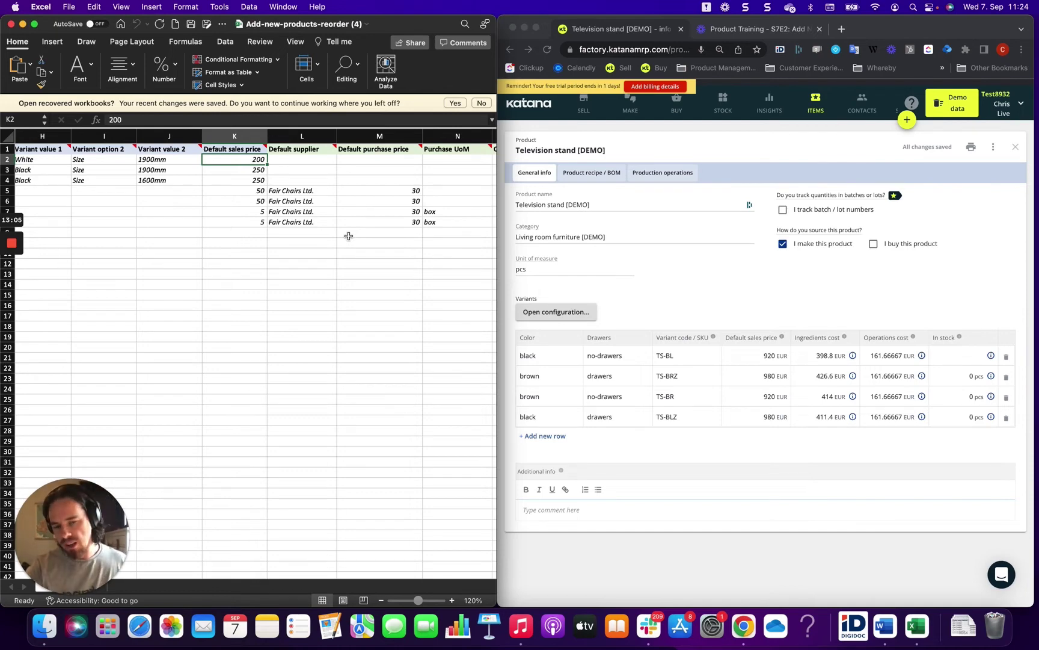
- Compare the repeated product names with the variant codes in the Table and Cover mat example rows
{"action": "scroll", "coordinate": [266, 308], "scroll_direction": "left", "scroll_amount": 4}
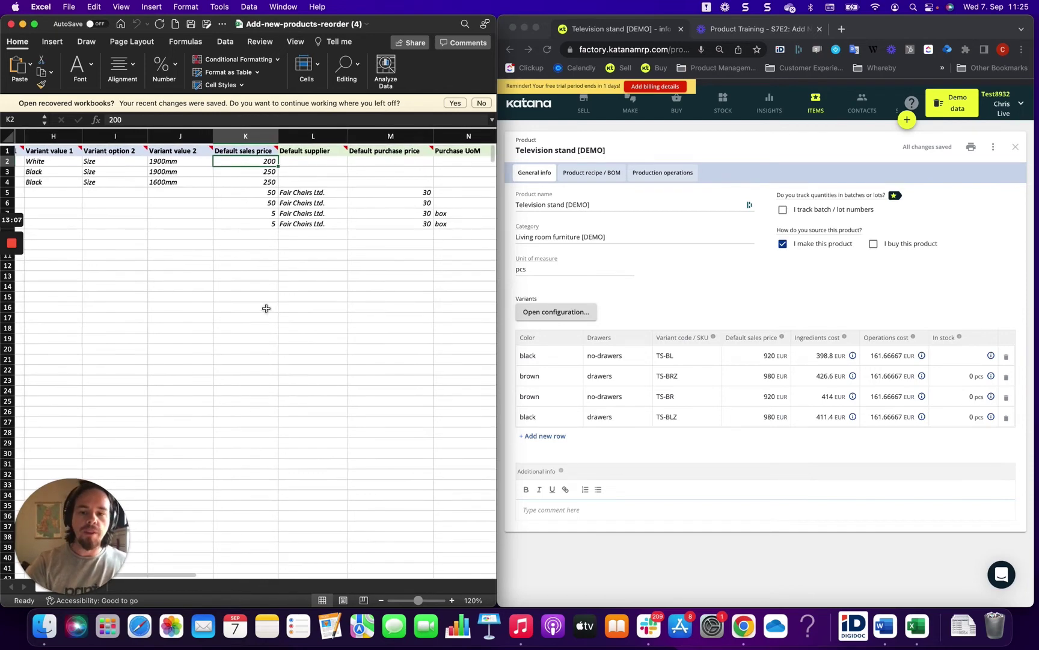
{"action": "scroll", "coordinate": [266, 308], "scroll_direction": "left", "scroll_amount": 6}
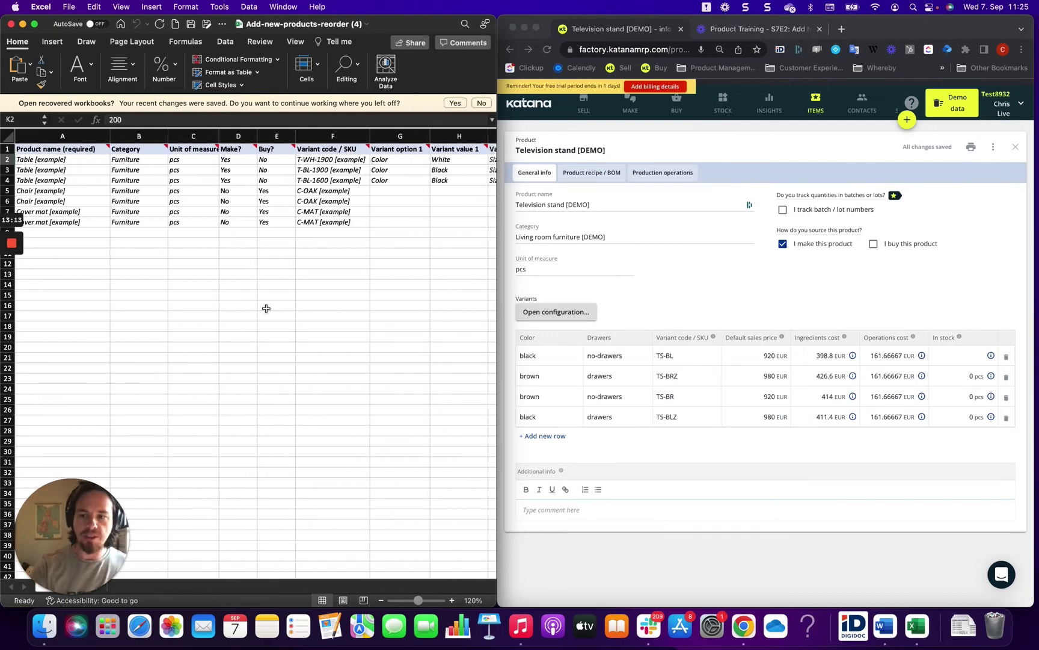
{"action": "left_click_drag", "start_coordinate": [7, 170], "coordinate": [9, 192]}
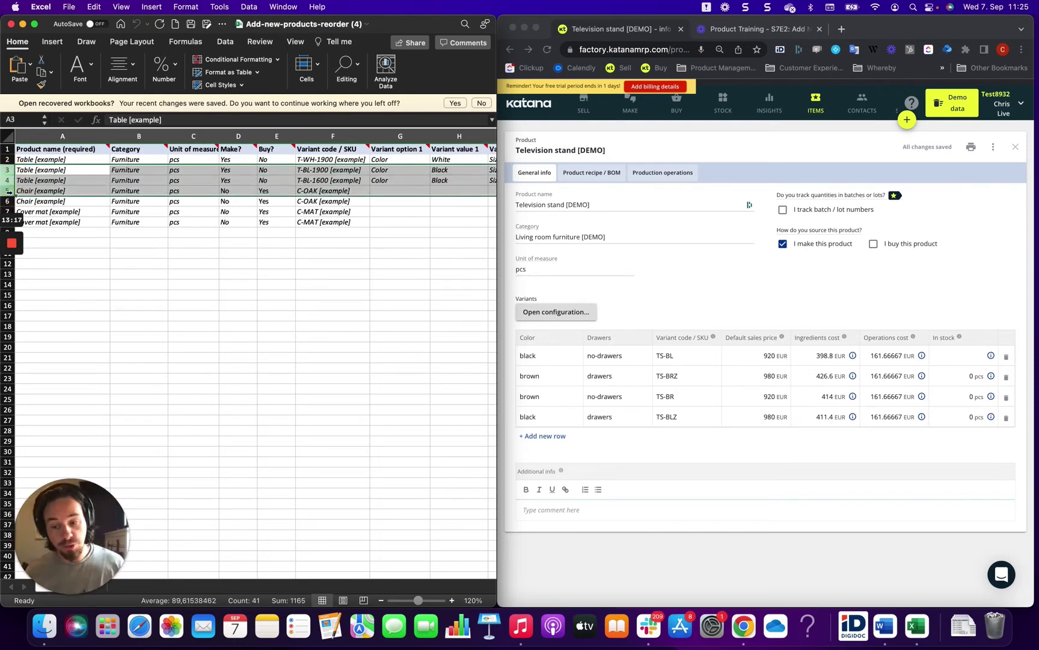
{"action": "left_click", "coordinate": [53, 170]}
{"action": "left_click_drag", "start_coordinate": [46, 159], "coordinate": [49, 179]}
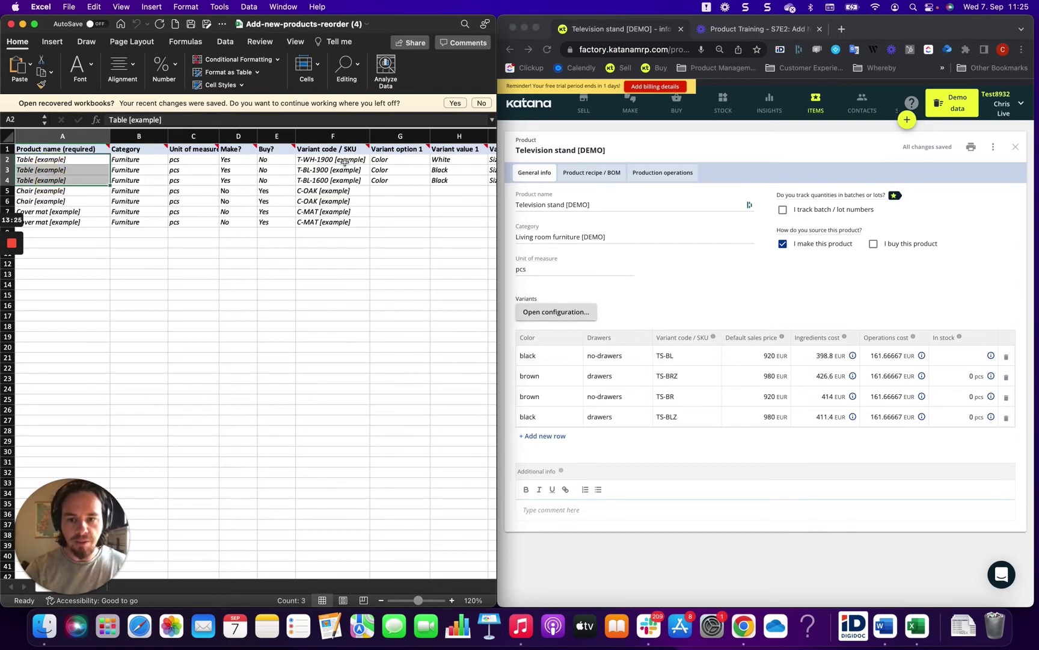
{"action": "left_click_drag", "start_coordinate": [344, 160], "coordinate": [345, 180]}
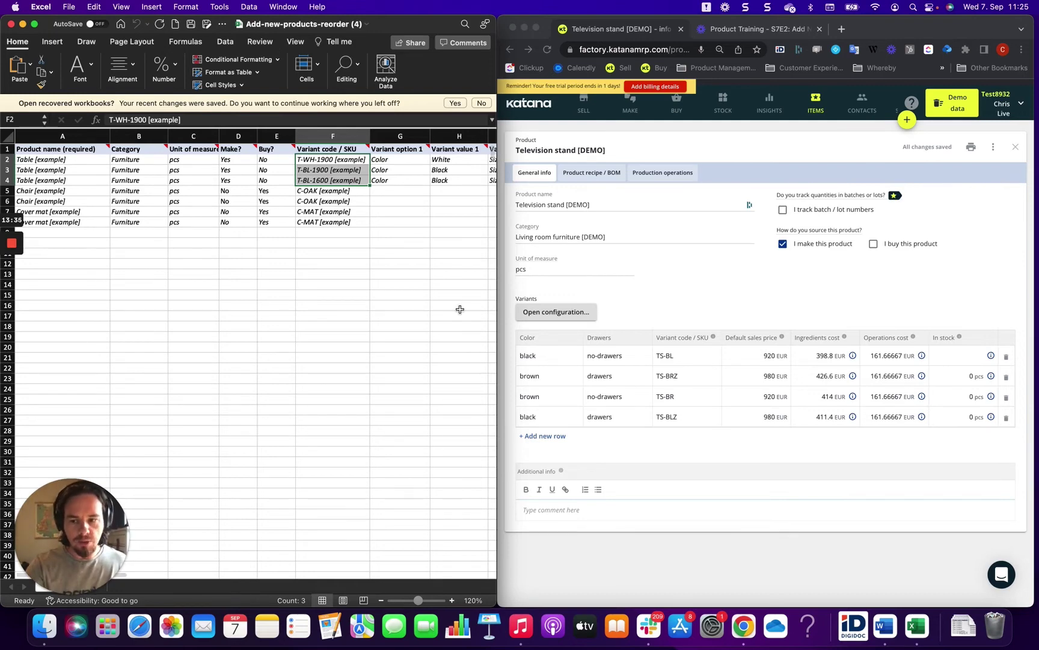
{"action": "left_click_drag", "start_coordinate": [67, 212], "coordinate": [70, 220]}
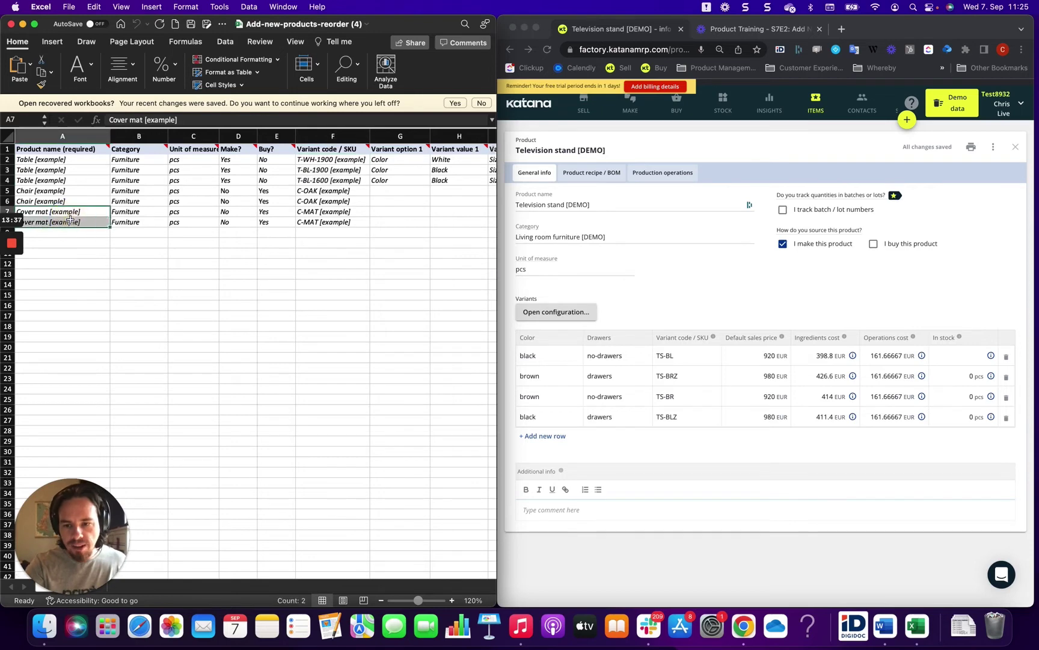
{"action": "left_click_drag", "start_coordinate": [347, 212], "coordinate": [348, 220]}
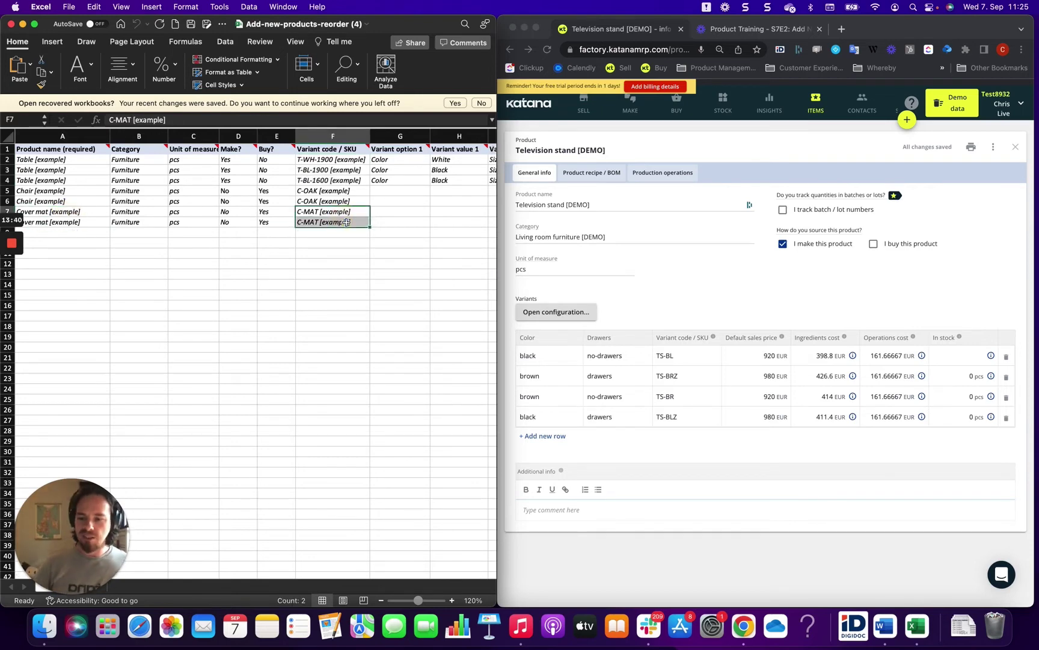
- Examine the Location entries of the two Cover mat example rows and match them to their product names
{"action": "scroll", "coordinate": [347, 222], "scroll_direction": "right", "scroll_amount": 10}
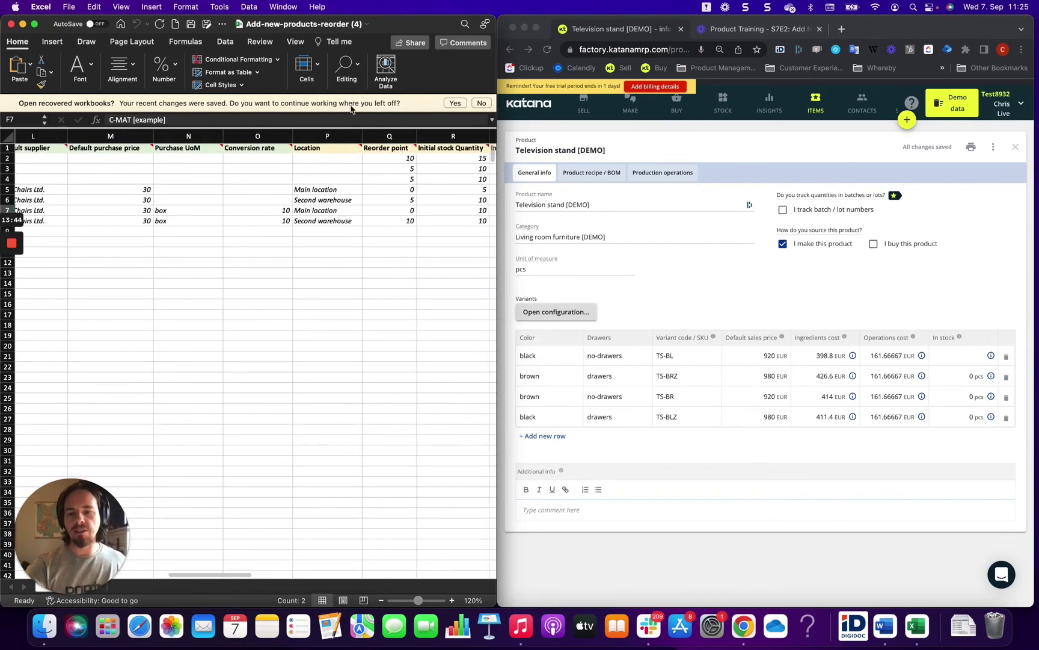
{"action": "scroll", "coordinate": [361, 186], "scroll_direction": "right", "scroll_amount": 5}
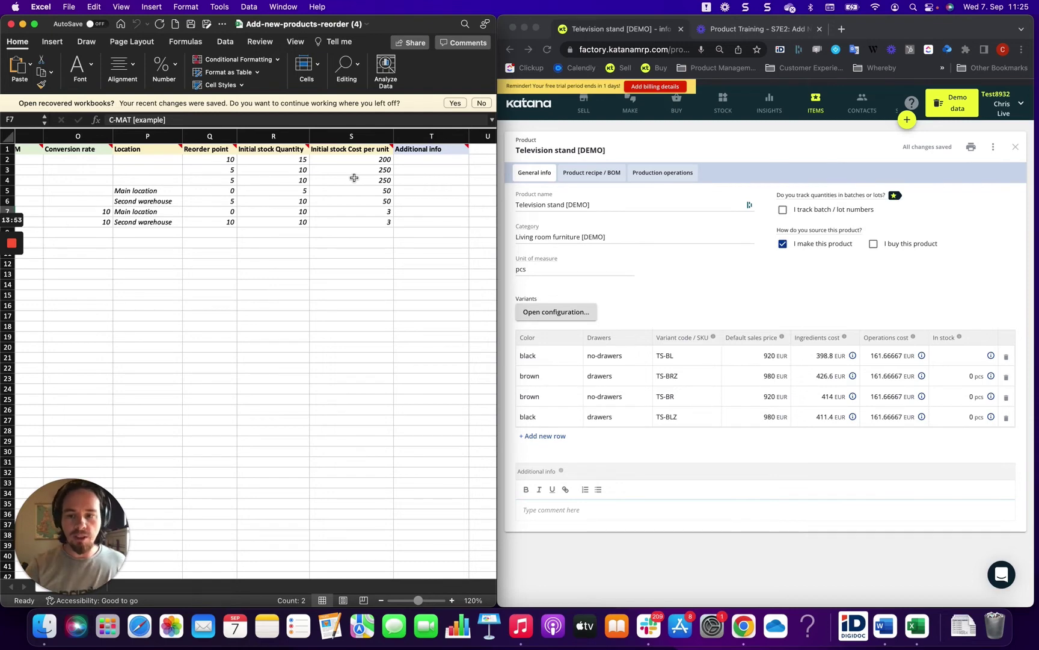
{"action": "left_click", "coordinate": [137, 230]}
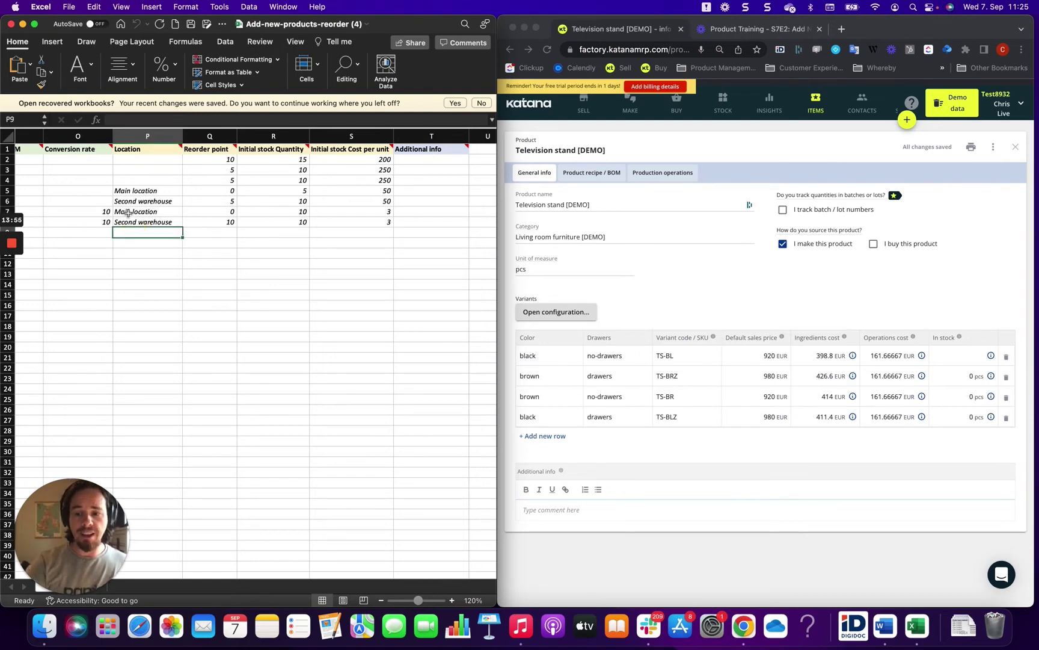
{"action": "left_click_drag", "start_coordinate": [130, 211], "coordinate": [128, 236]}
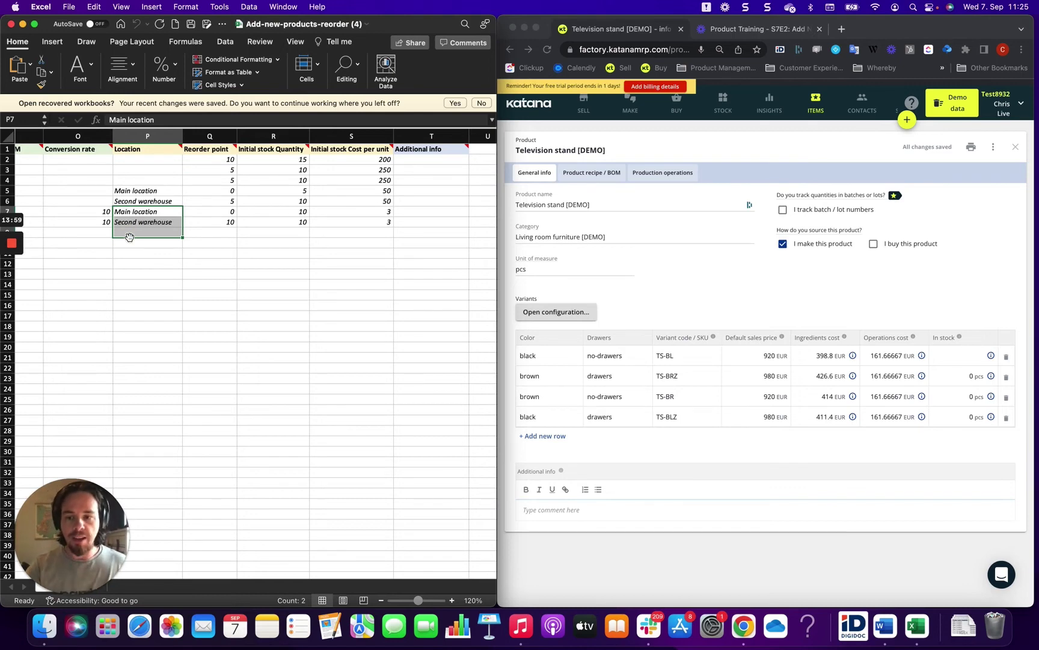
{"action": "left_click", "coordinate": [132, 211]}
{"action": "left_click", "coordinate": [135, 223]}
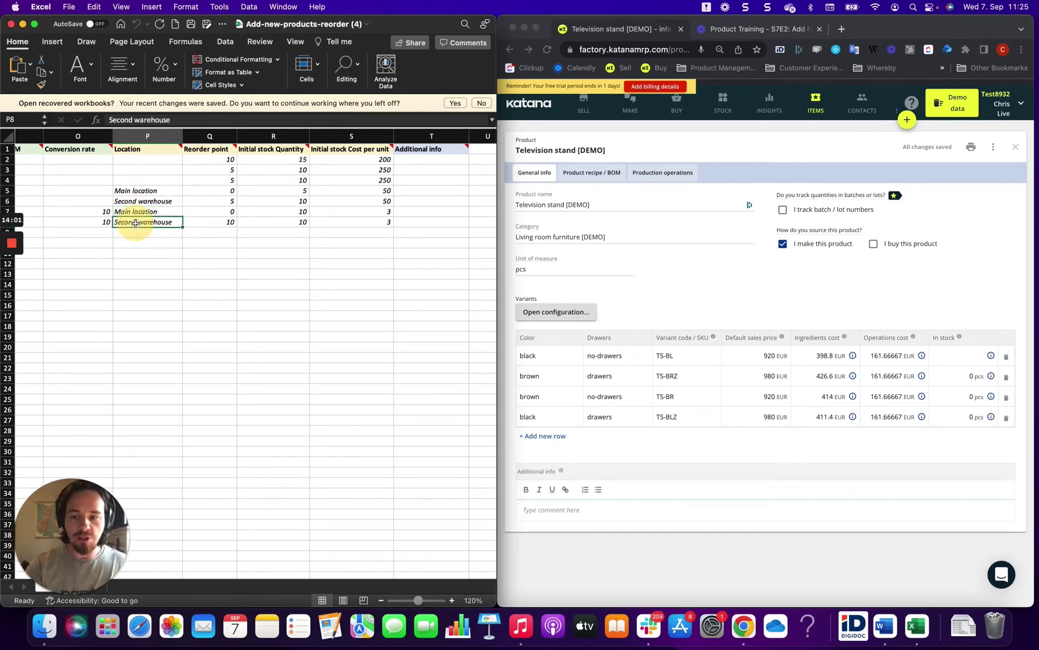
{"action": "left_click", "coordinate": [137, 232]}
{"action": "scroll", "coordinate": [73, 217], "scroll_direction": "left", "scroll_amount": 10}
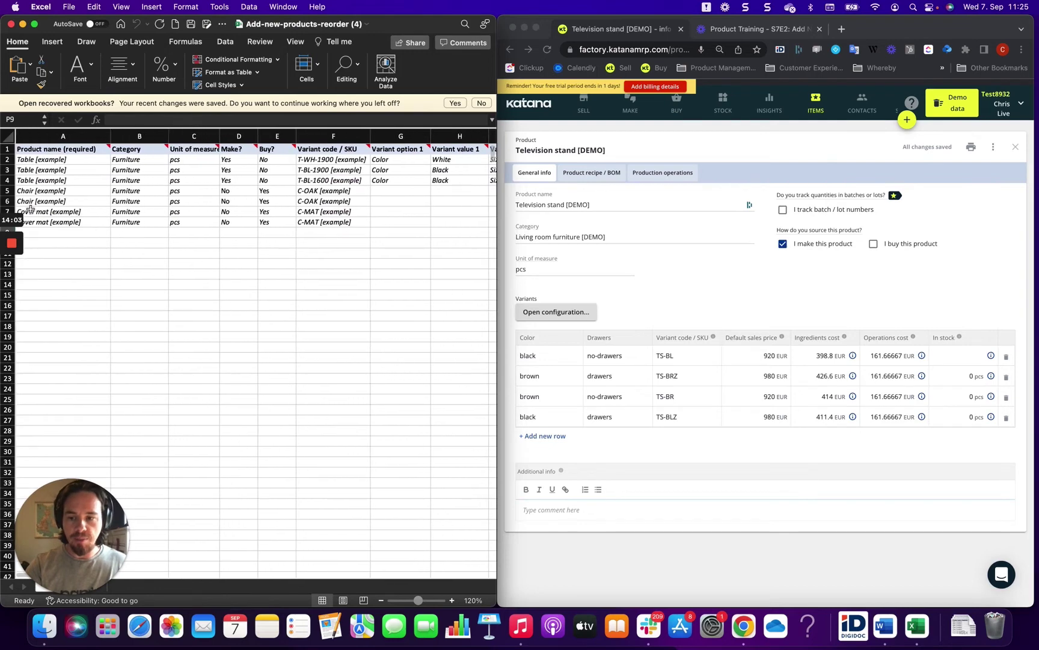
{"action": "left_click_drag", "start_coordinate": [30, 209], "coordinate": [47, 222]}
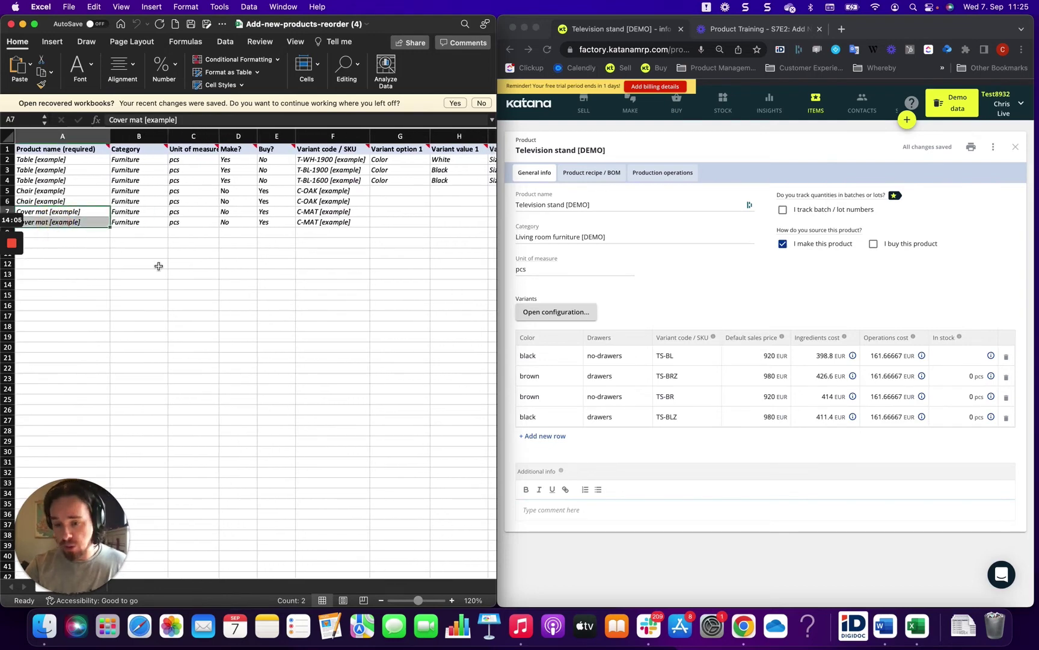
- Review the initial stock quantity and initial stock cost per unit of the two Cover mat example rows
{"action": "scroll", "coordinate": [158, 266], "scroll_direction": "right", "scroll_amount": 15}
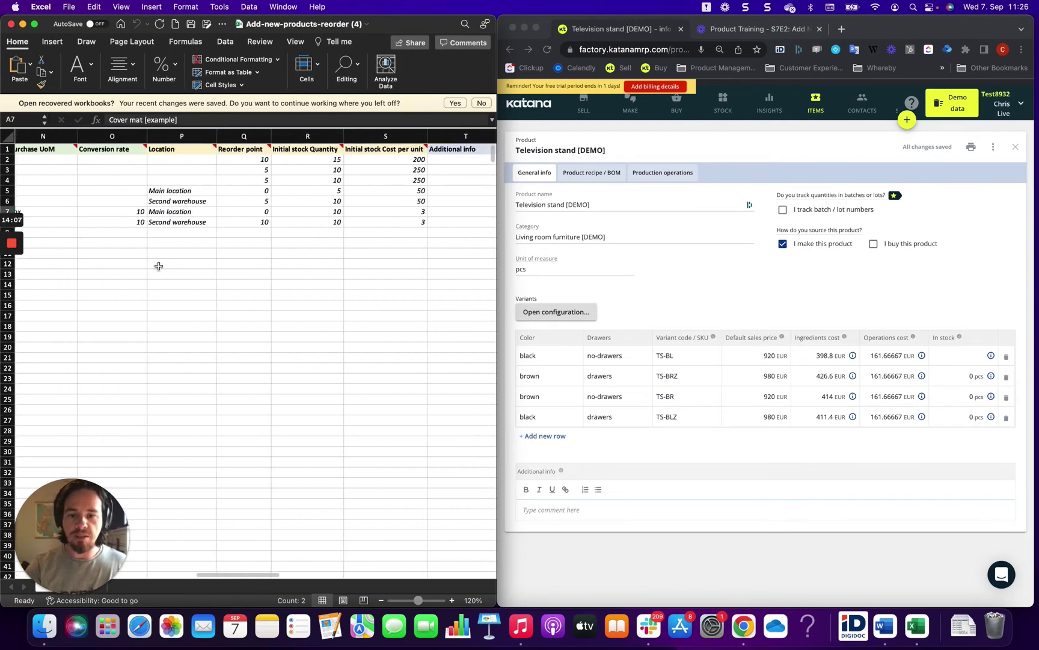
{"action": "scroll", "coordinate": [159, 266], "scroll_direction": "right", "scroll_amount": 2}
{"action": "left_click_drag", "start_coordinate": [231, 212], "coordinate": [287, 222]}
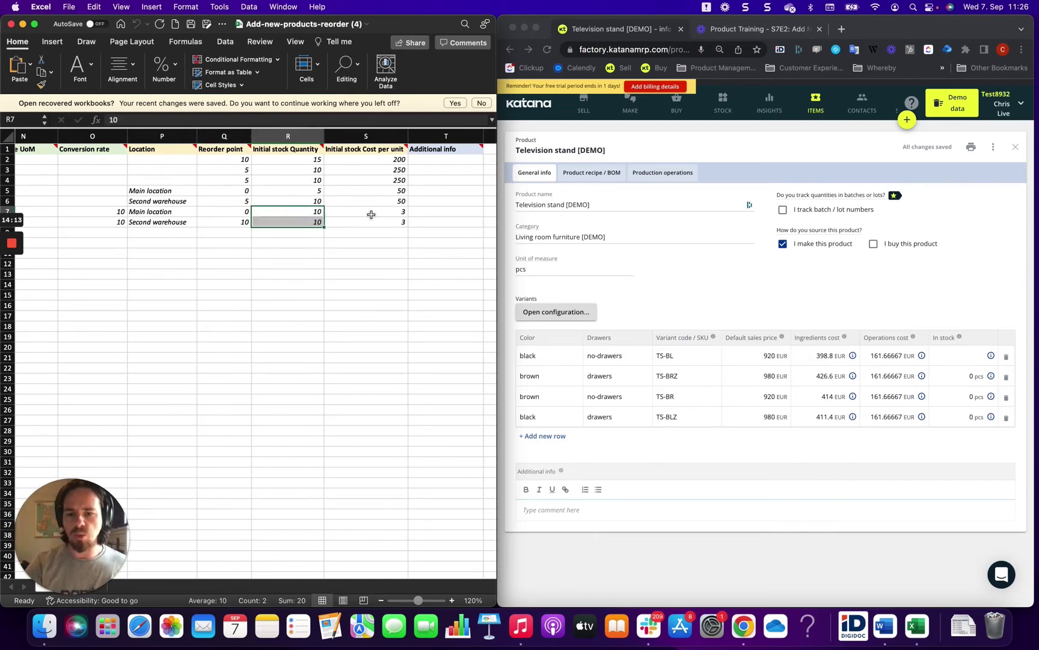
{"action": "mouse_move", "coordinate": [371, 215]}
{"action": "left_mouse_down"}
{"action": "mouse_move", "coordinate": [388, 210]}
{"action": "mouse_move", "coordinate": [391, 220]}
{"action": "left_mouse_up"}
{"action": "left_click", "coordinate": [368, 295]}
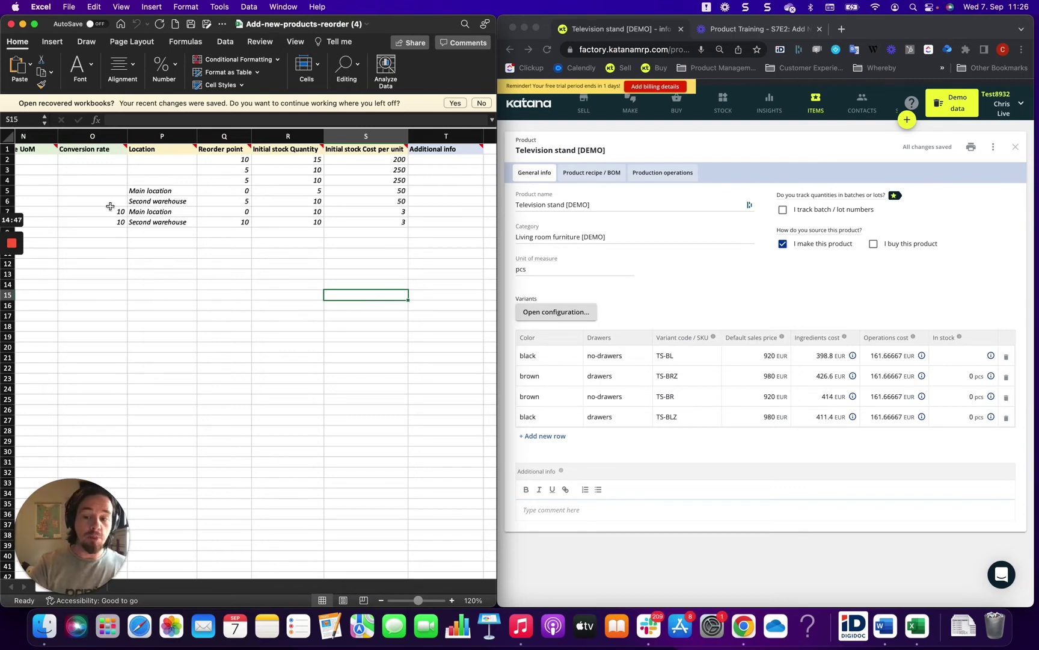
- Compare the Location entries of the Cover mat example rows with the location names in Katana's Locations settings
{"action": "left_click", "coordinate": [139, 210]}
{"action": "left_click_drag", "start_coordinate": [139, 210], "coordinate": [139, 223]}
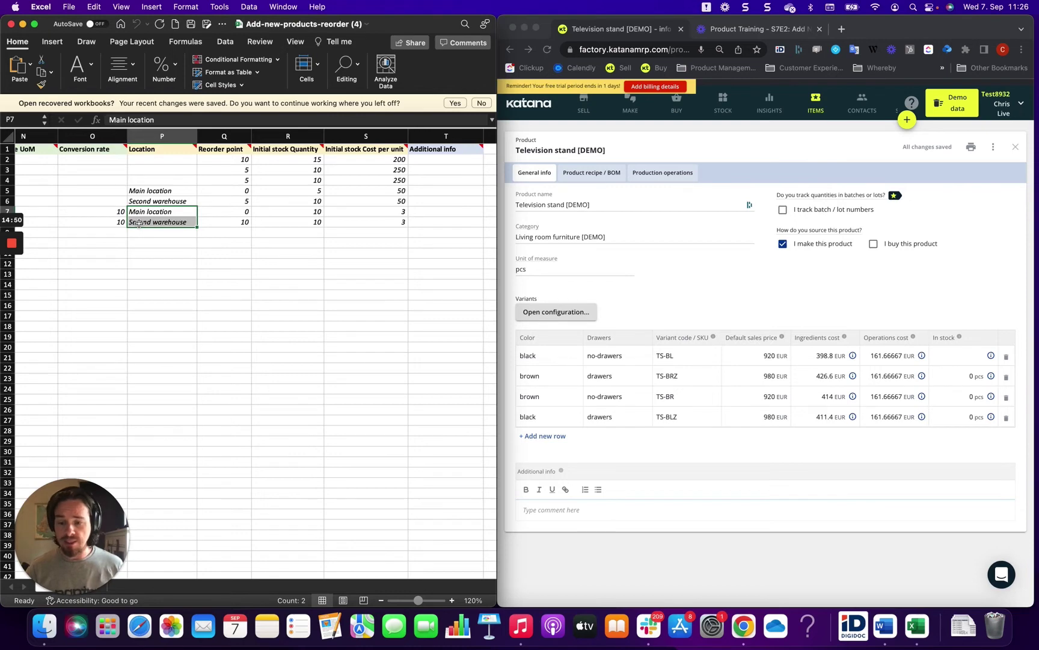
{"action": "left_click", "coordinate": [818, 242]}
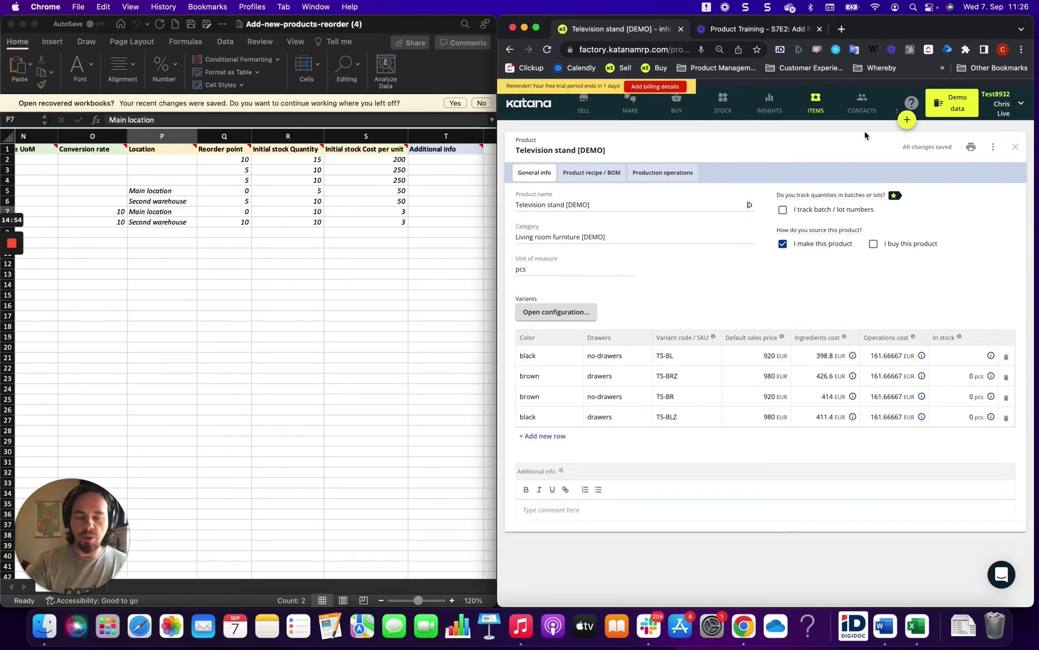
{"action": "left_click", "coordinate": [1016, 52]}
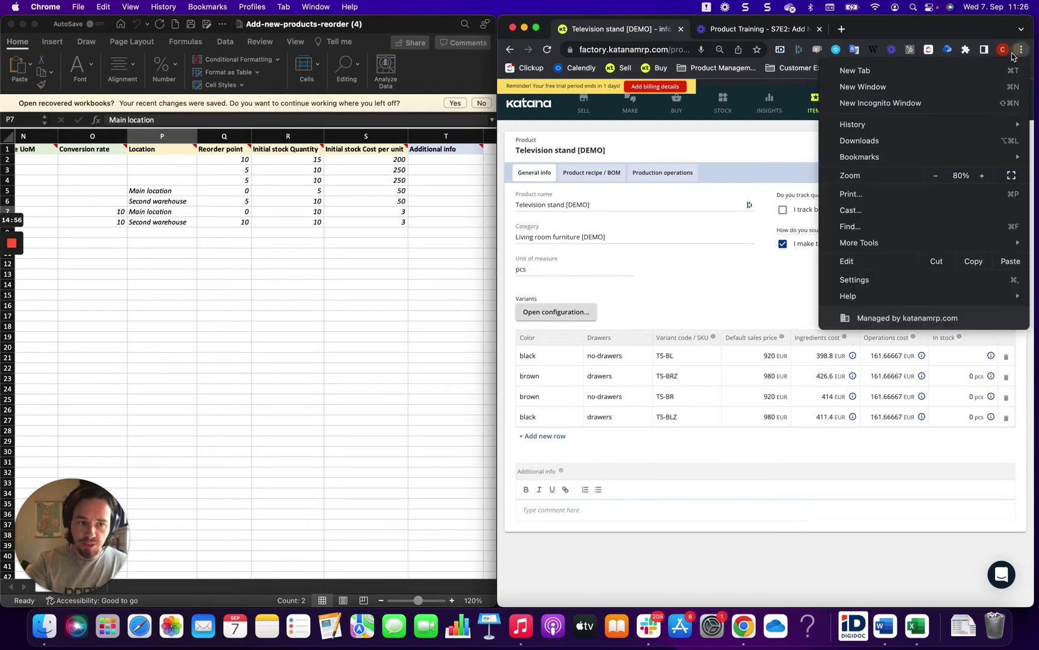
{"action": "left_click", "coordinate": [936, 175]}
{"action": "left_click", "coordinate": [935, 175]}
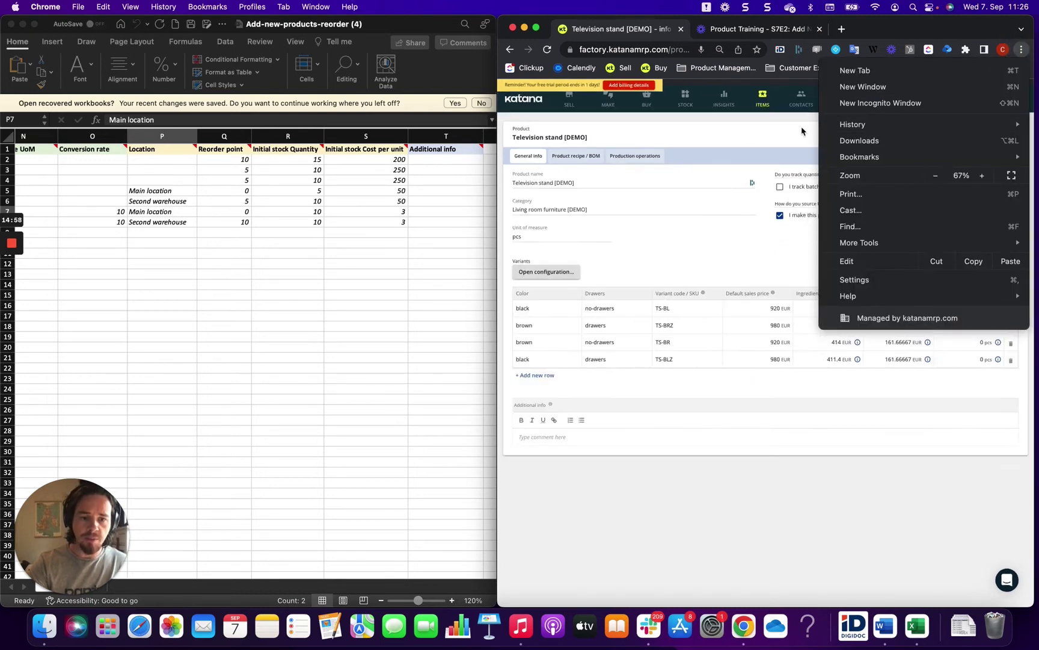
{"action": "left_click", "coordinate": [744, 126]}
{"action": "left_click", "coordinate": [840, 98]}
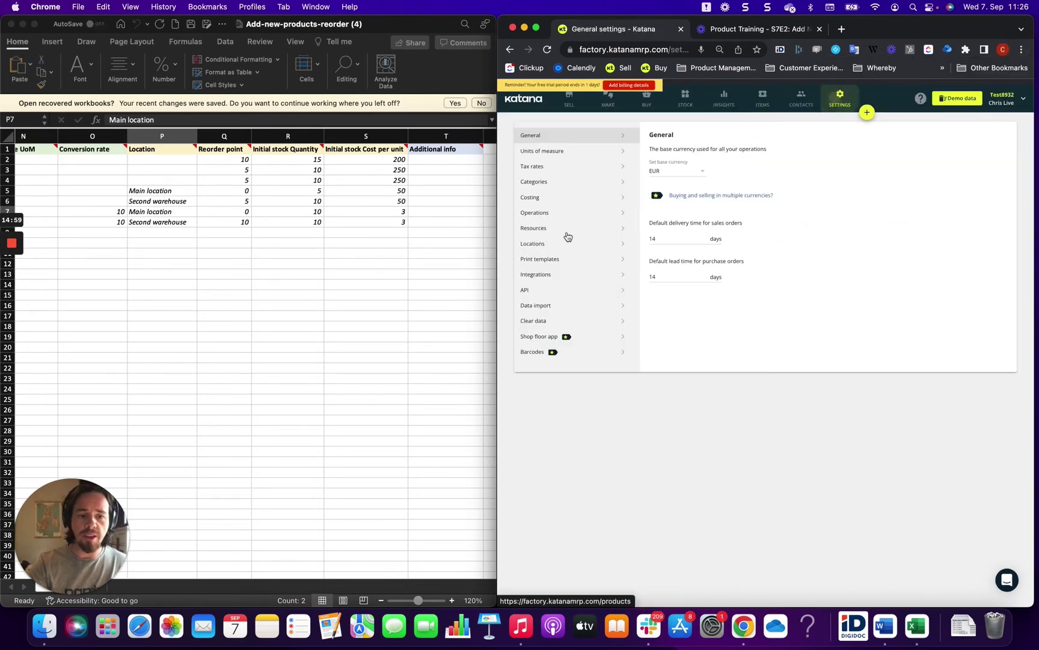
{"action": "left_click", "coordinate": [537, 243]}
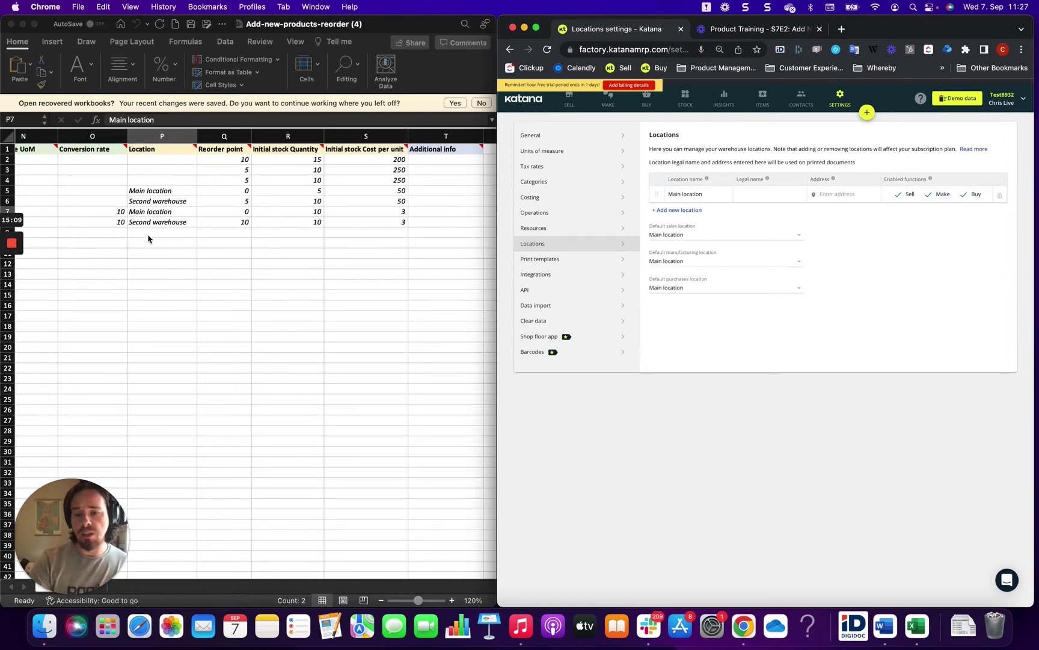
{"action": "left_click", "coordinate": [690, 194]}
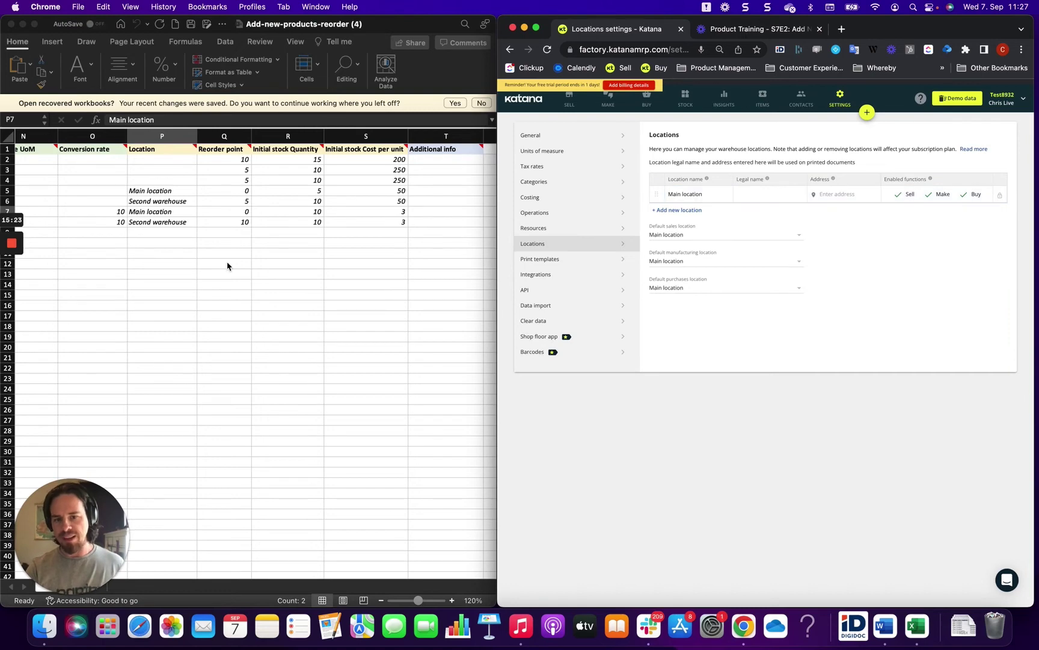
- Return to the Excel template and review its Reorder point and Initial stock Quantity columns
{"action": "left_click", "coordinate": [234, 218]}
{"action": "left_click", "coordinate": [226, 252]}
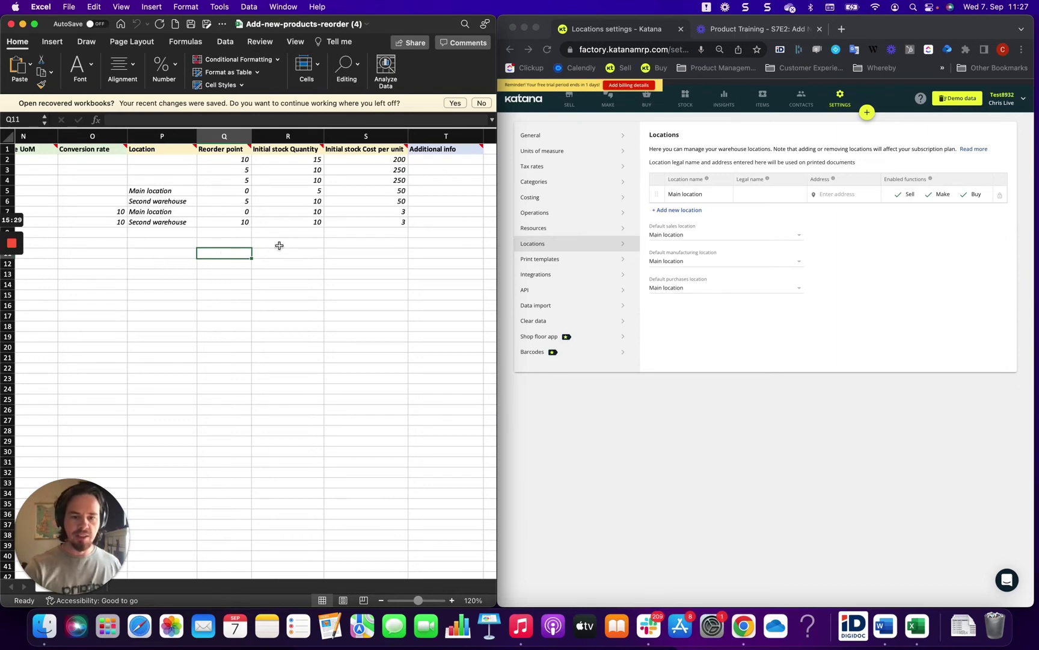
{"action": "left_click", "coordinate": [306, 341]}
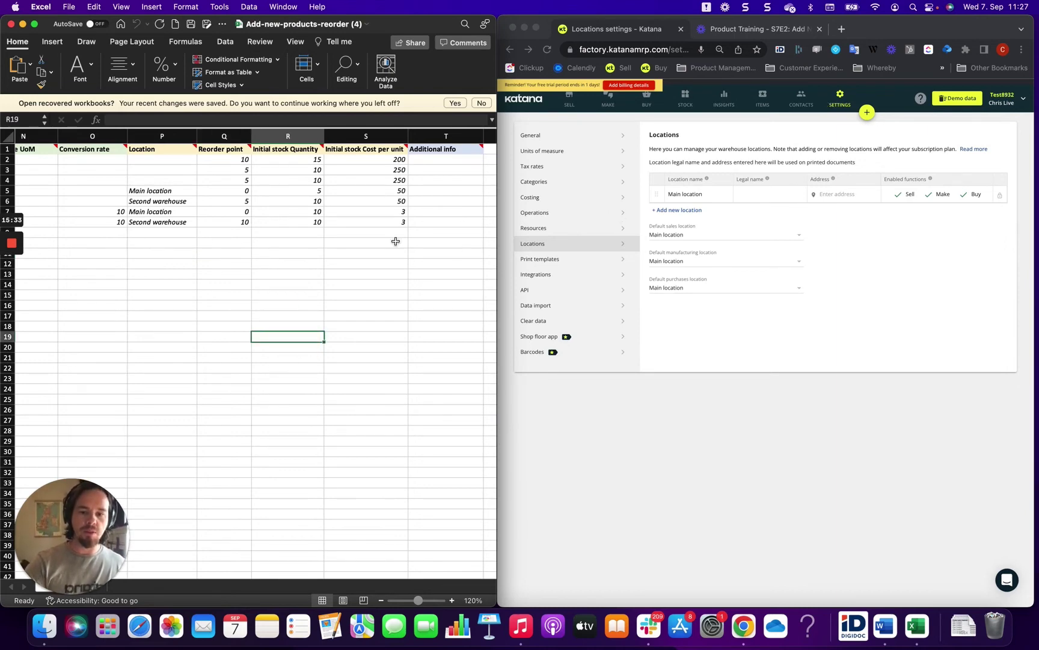
- Examine the Additional info column header and the cells beneath it in the template
{"action": "left_click", "coordinate": [411, 222]}
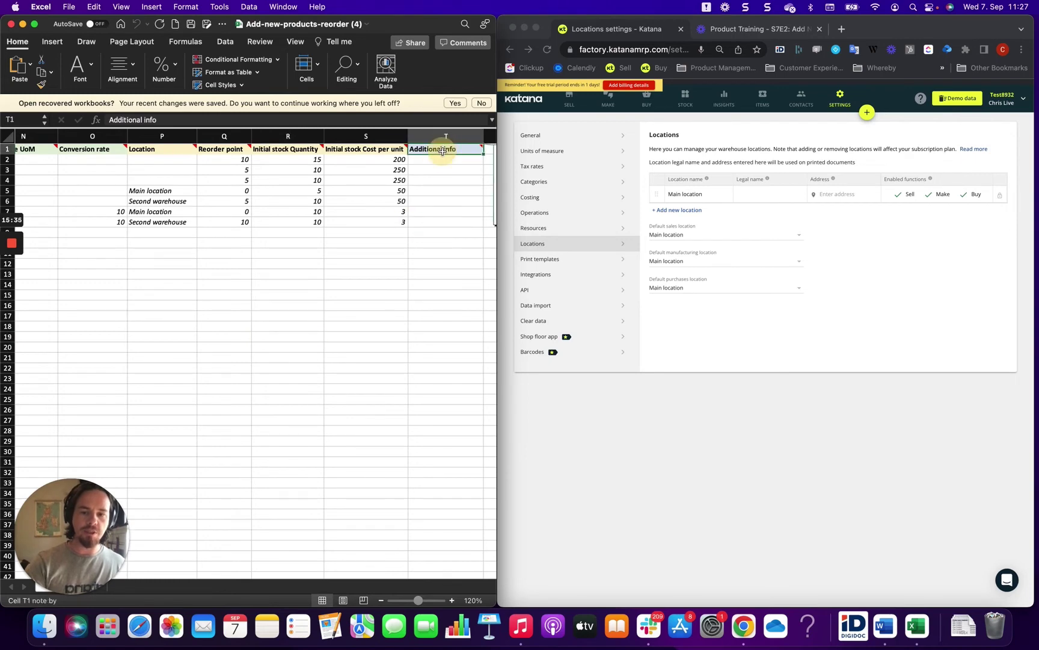
{"action": "left_click_drag", "start_coordinate": [441, 189], "coordinate": [441, 249]}
{"action": "left_click", "coordinate": [407, 327]}
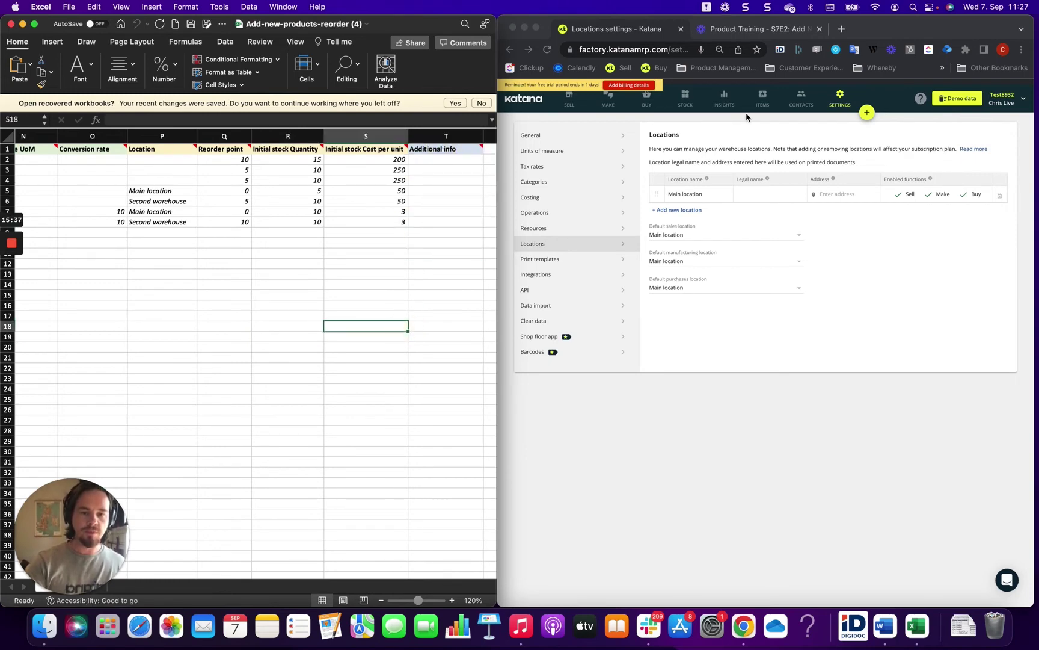
- Reopen the Television stand [DEMO] product card in Katana at 100% zoom and locate its Additional info comment field
{"action": "left_click", "coordinate": [761, 106]}
{"action": "left_click", "coordinate": [760, 103]}
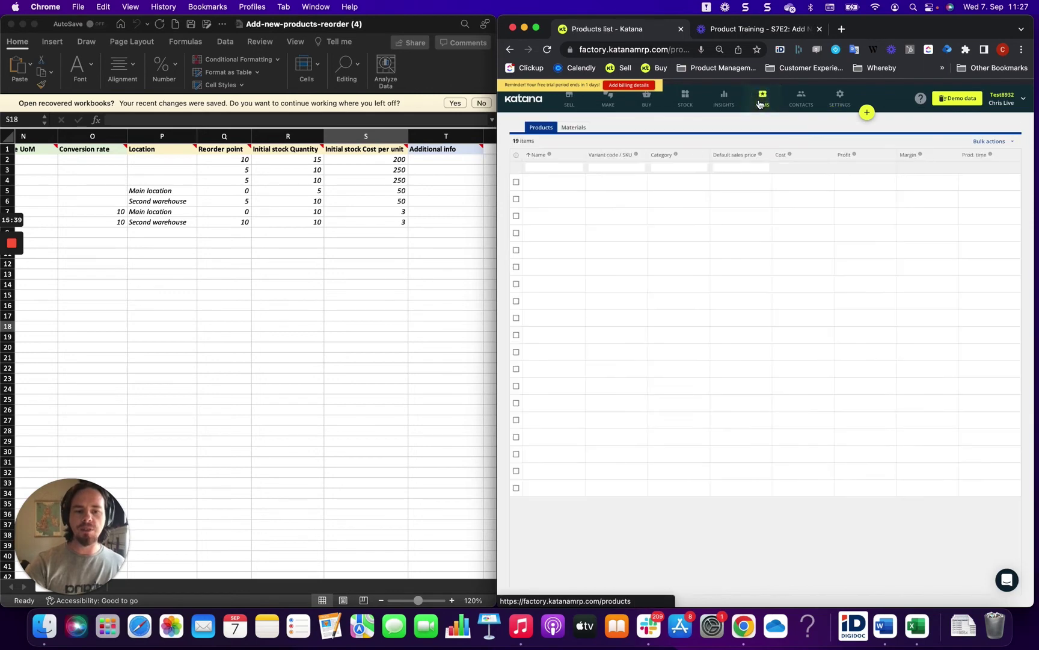
{"action": "left_click", "coordinate": [551, 455]}
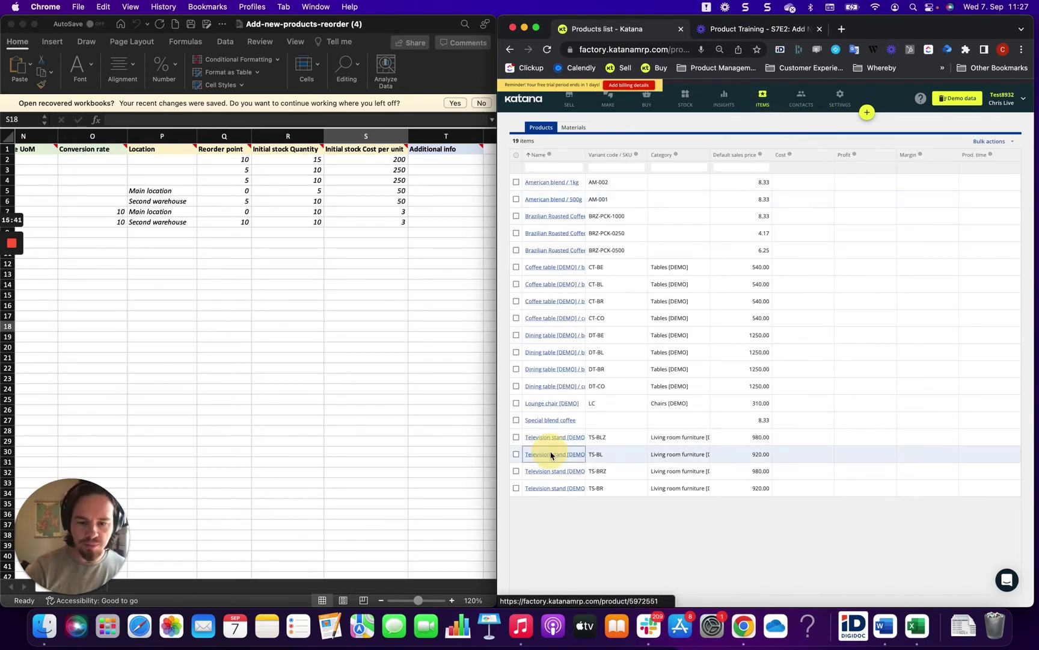
{"action": "left_click", "coordinate": [1022, 49]}
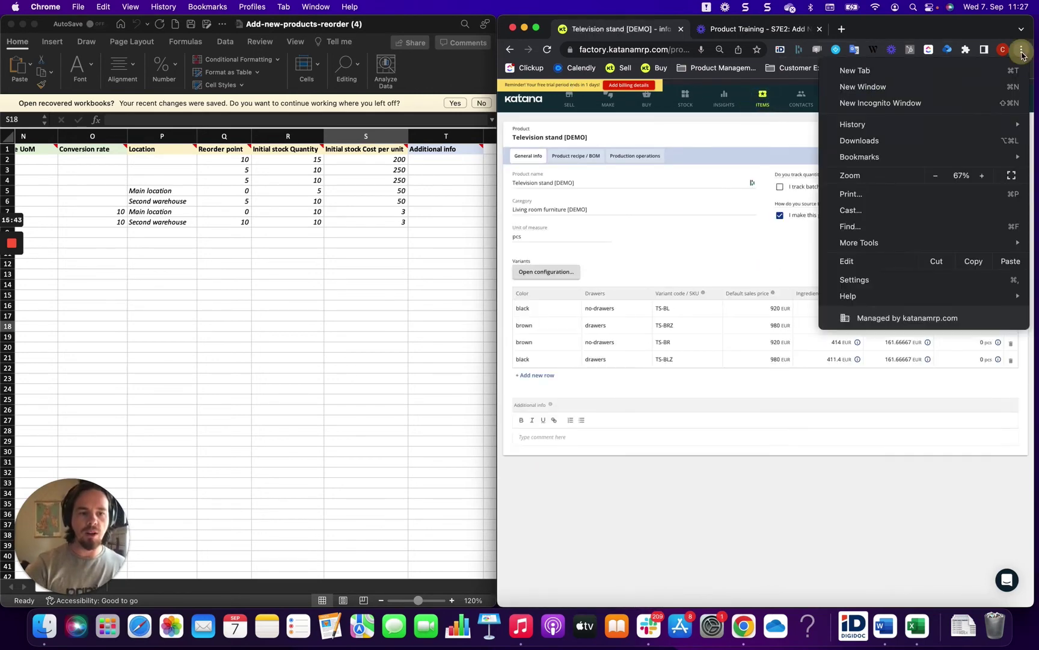
{"action": "left_click", "coordinate": [982, 177]}
{"action": "left_click", "coordinate": [983, 176]}
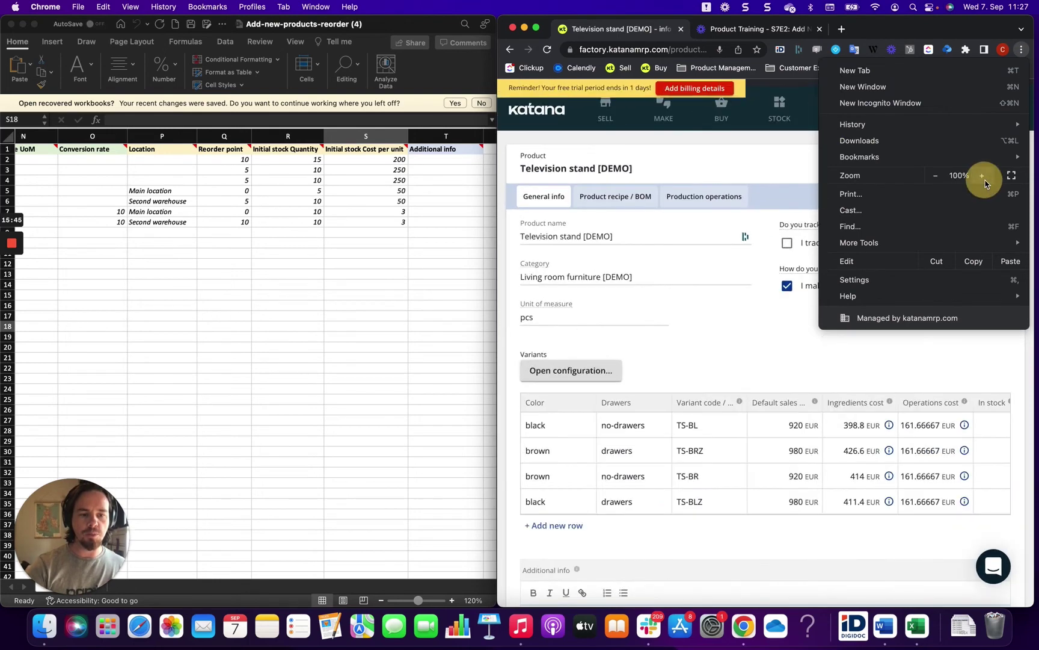
{"action": "left_click", "coordinate": [758, 174]}
{"action": "scroll", "coordinate": [630, 416], "scroll_direction": "down", "scroll_amount": 2}
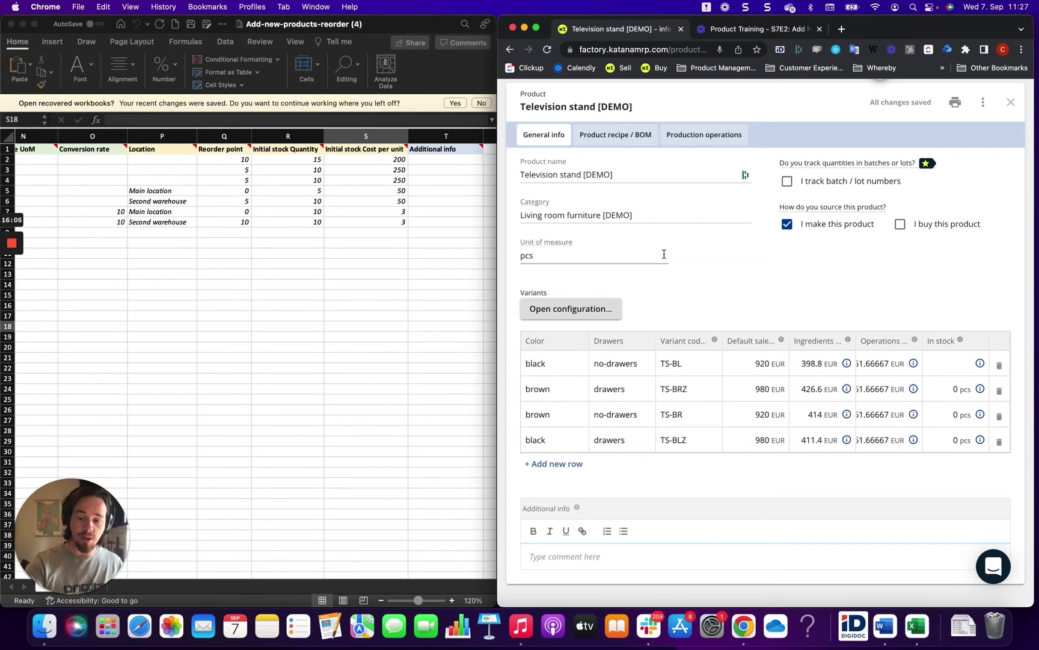
{"action": "left_click", "coordinate": [554, 554]}
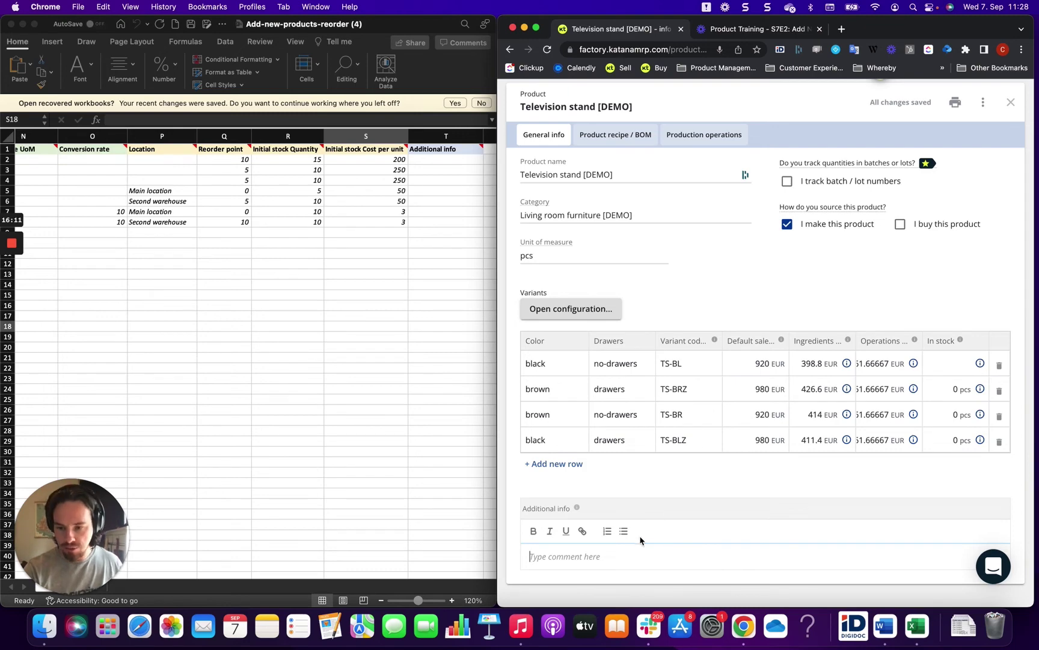
- Match the product card's comment field to the empty Additional info cells in the Excel template
{"action": "left_click", "coordinate": [338, 428]}
{"action": "left_click_drag", "start_coordinate": [436, 170], "coordinate": [436, 255]}
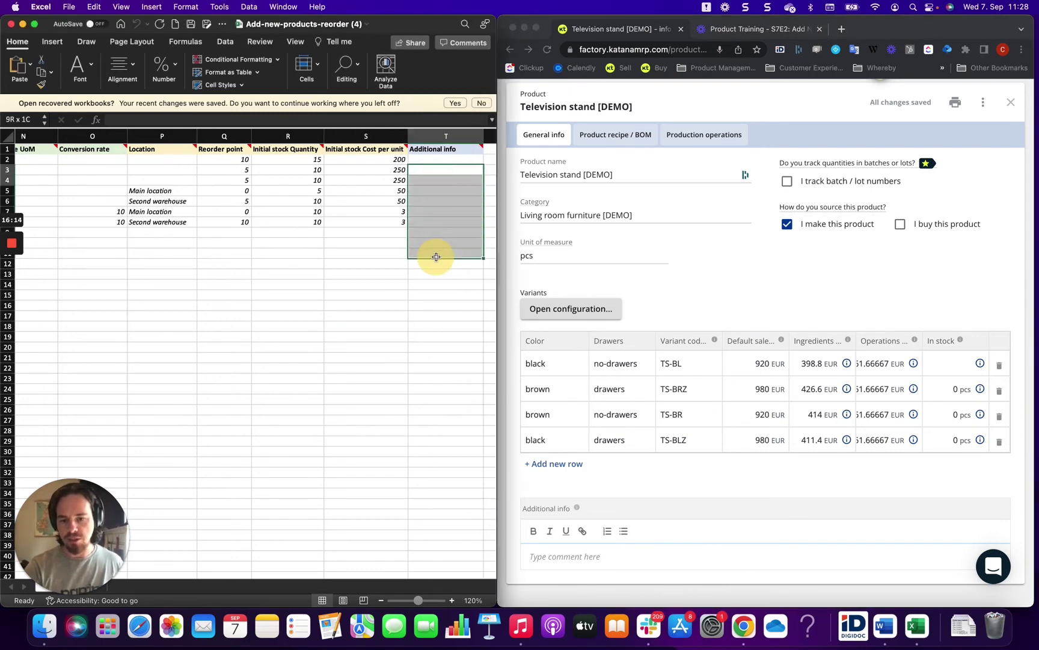
{"action": "left_click", "coordinate": [306, 328]}
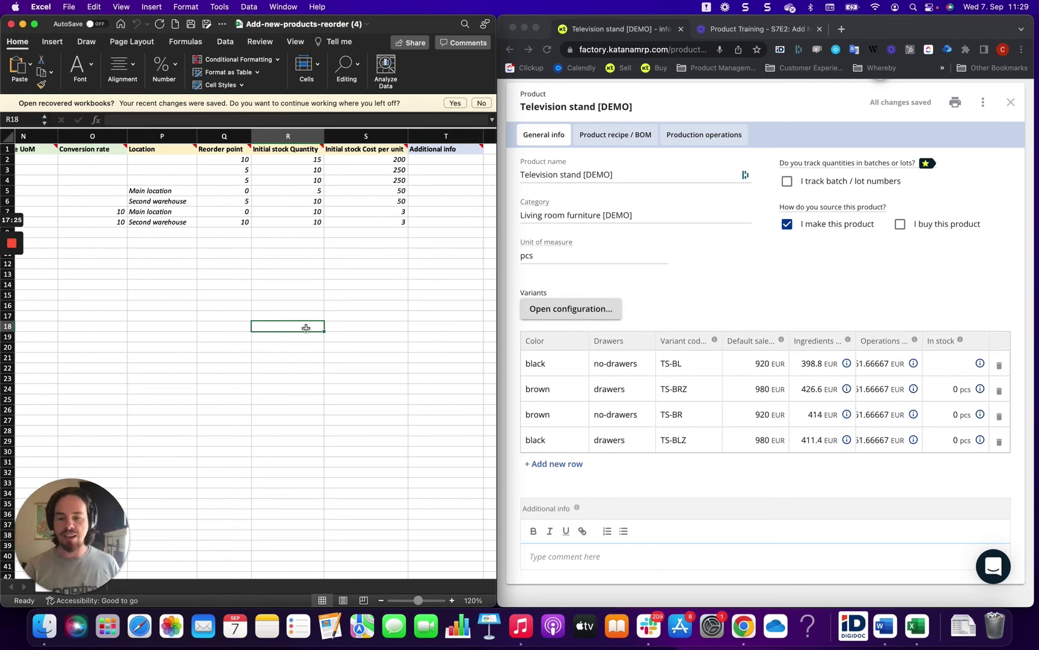
- Review the Variant code / SKU entries of all the example rows, from Table to Cover mat
{"action": "scroll", "coordinate": [307, 328], "scroll_direction": "left", "scroll_amount": 15}
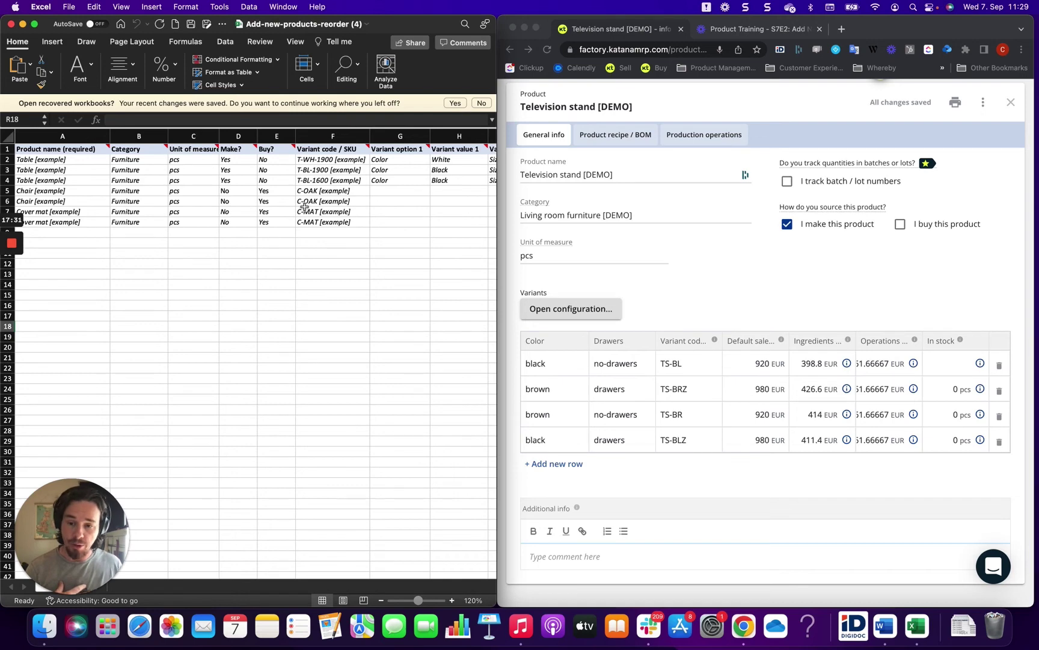
{"action": "left_click_drag", "start_coordinate": [316, 159], "coordinate": [316, 222]}
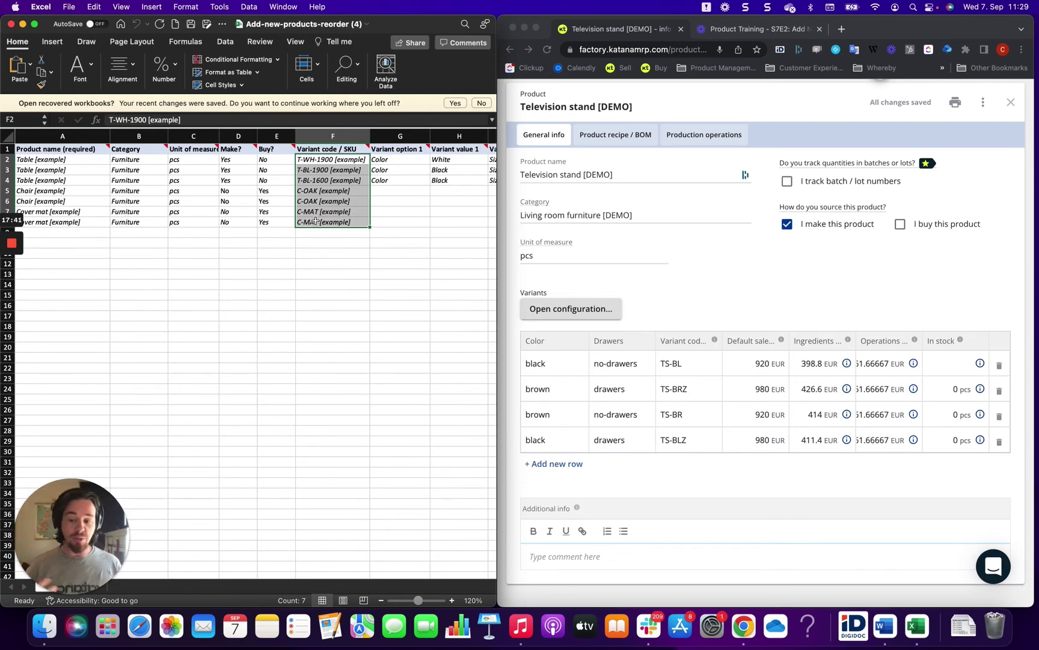
{"action": "left_click", "coordinate": [292, 243]}
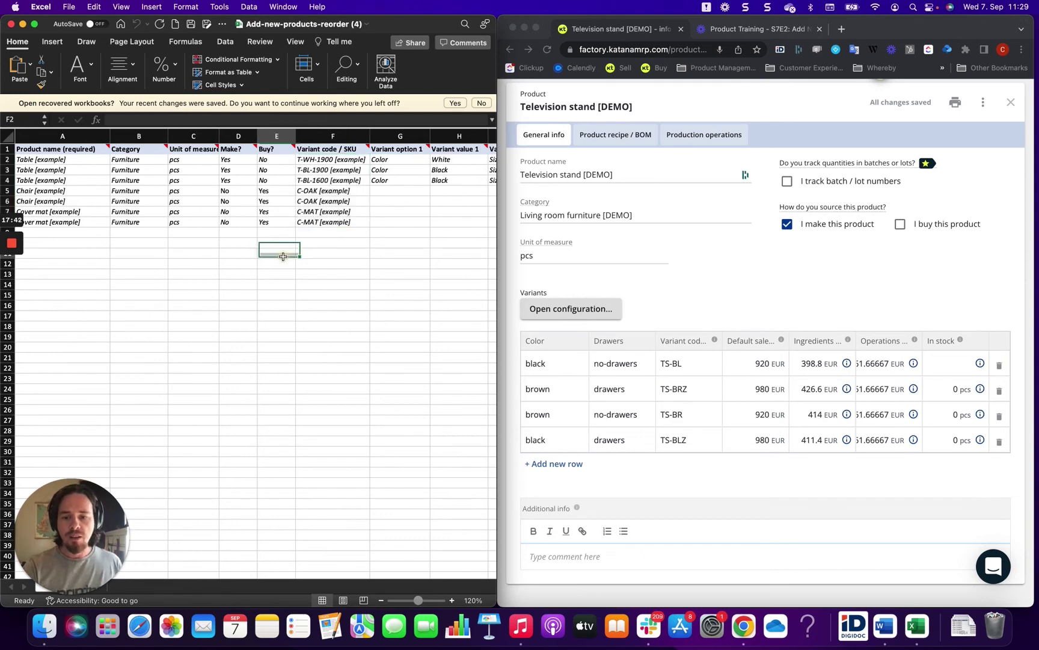
{"action": "left_click", "coordinate": [327, 159]}
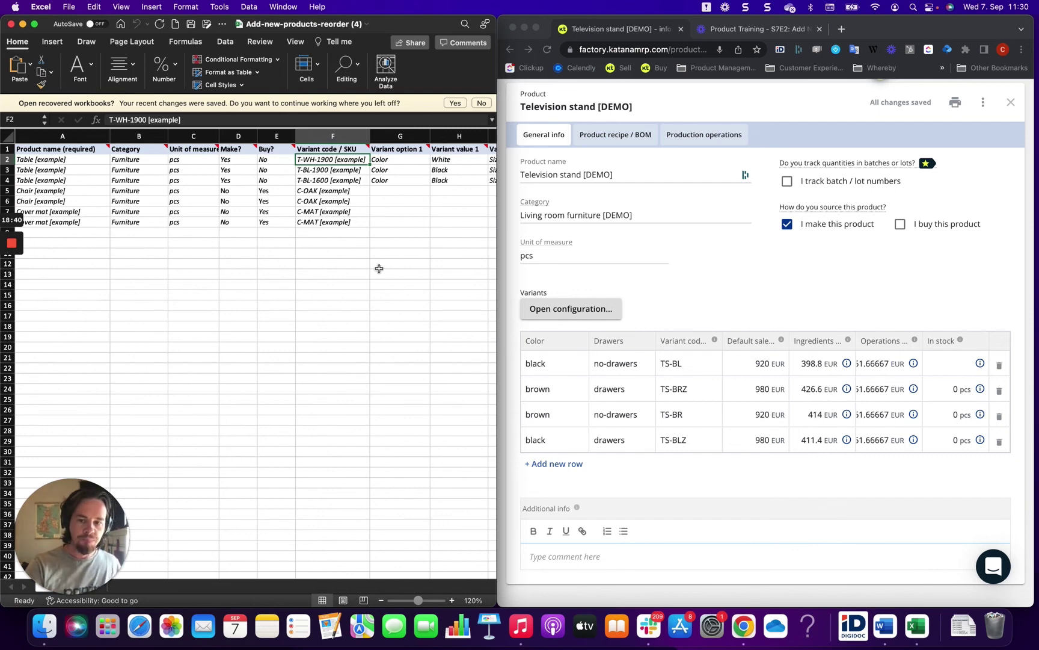
- Look through the template's variant option, sales price, supplier, purchase, location and stock columns, and return to the product names
{"action": "scroll", "coordinate": [379, 268], "scroll_direction": "right", "scroll_amount": 3}
{"action": "scroll", "coordinate": [379, 268], "scroll_direction": "right", "scroll_amount": 5}
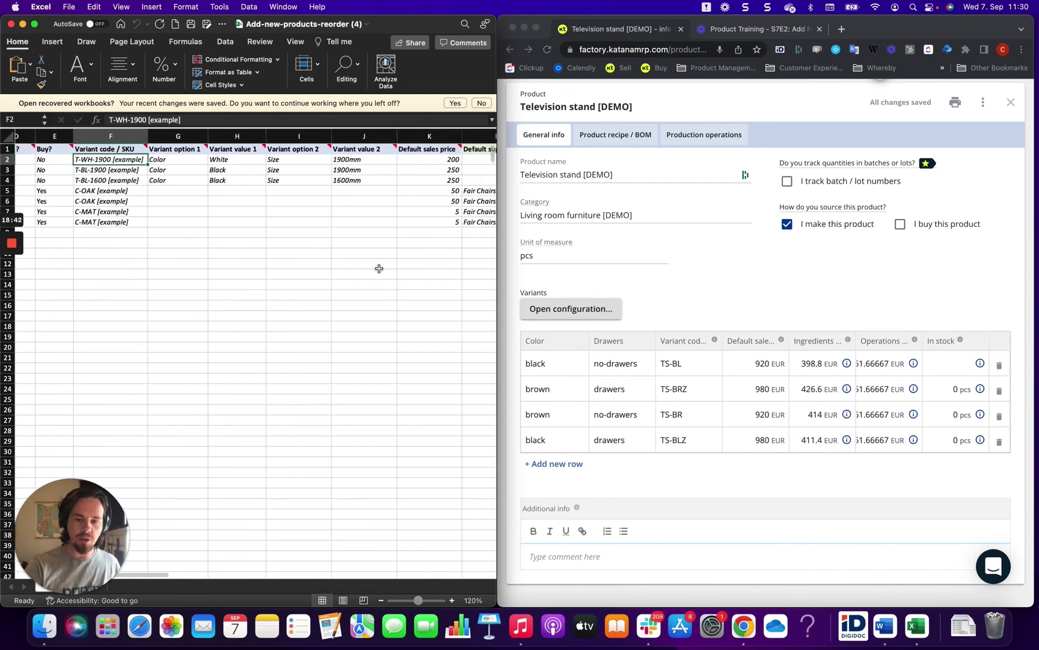
{"action": "scroll", "coordinate": [379, 268], "scroll_direction": "right", "scroll_amount": 6}
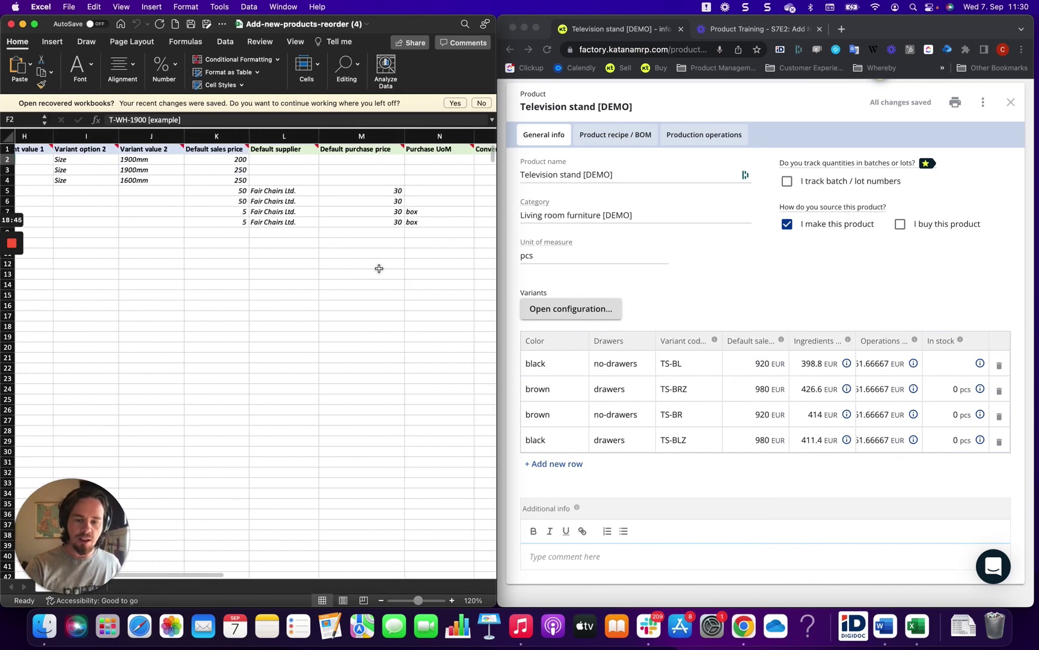
{"action": "scroll", "coordinate": [379, 268], "scroll_direction": "right", "scroll_amount": 3}
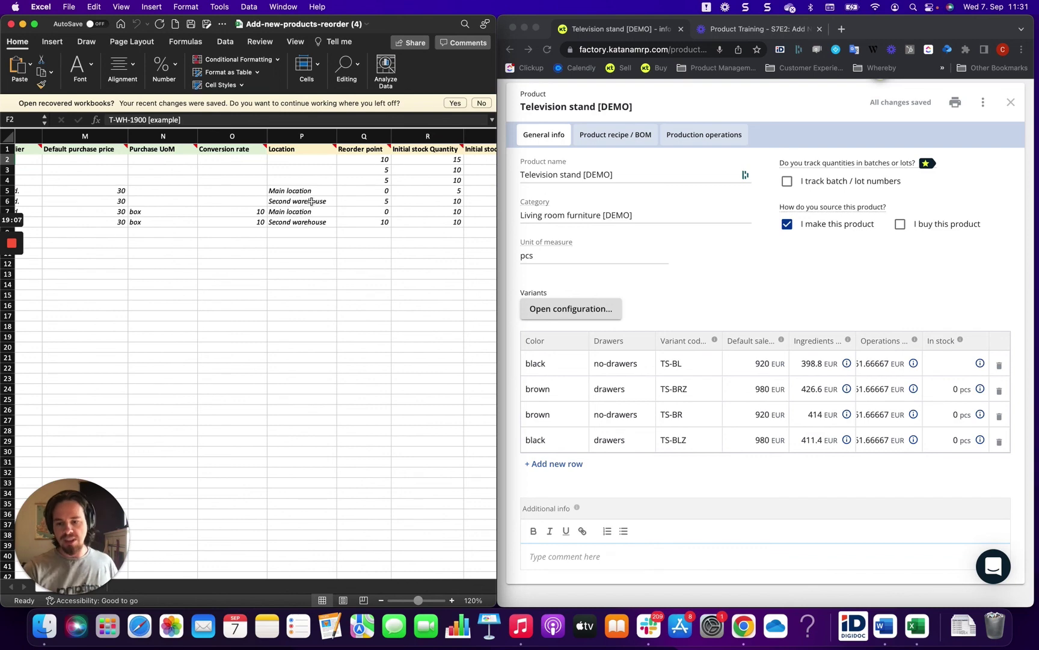
{"action": "scroll", "coordinate": [127, 274], "scroll_direction": "left", "scroll_amount": 10}
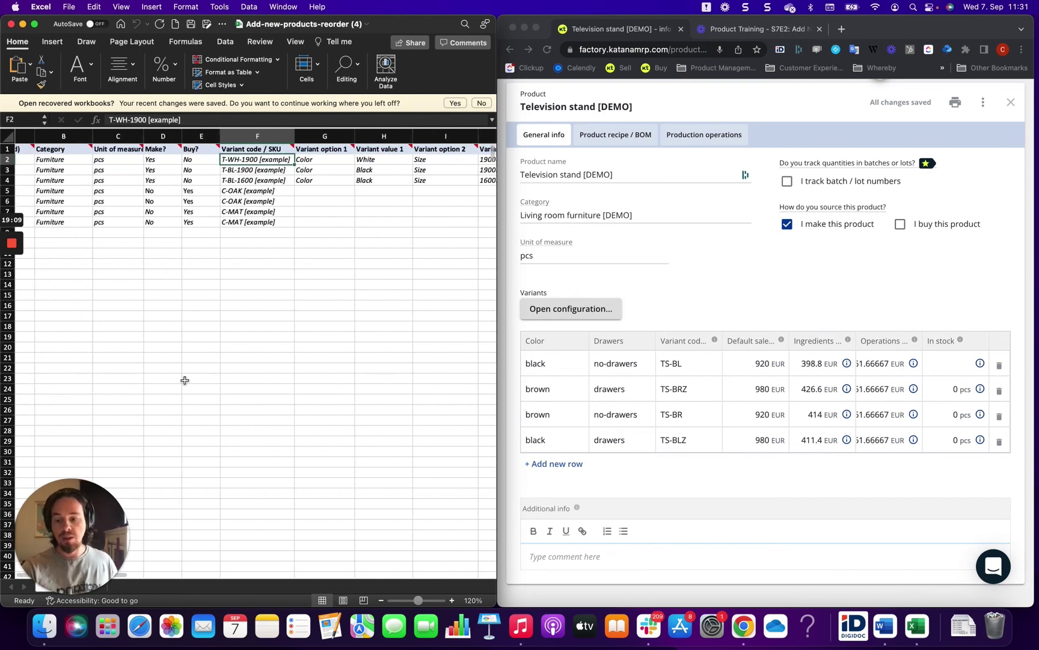
{"action": "scroll", "coordinate": [198, 331], "scroll_direction": "left", "scroll_amount": 3}
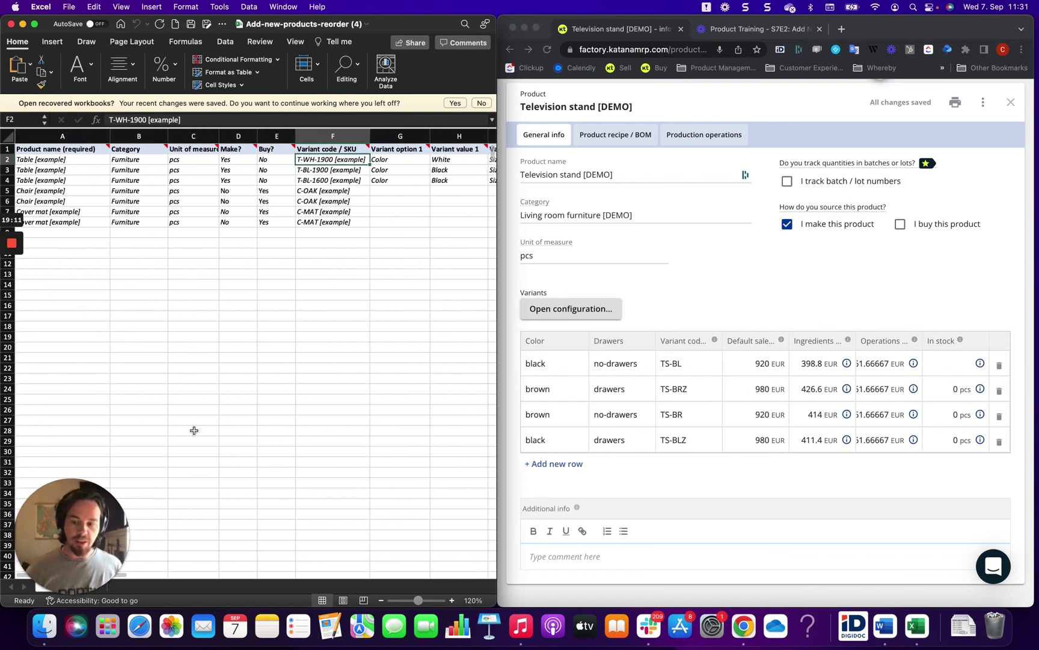